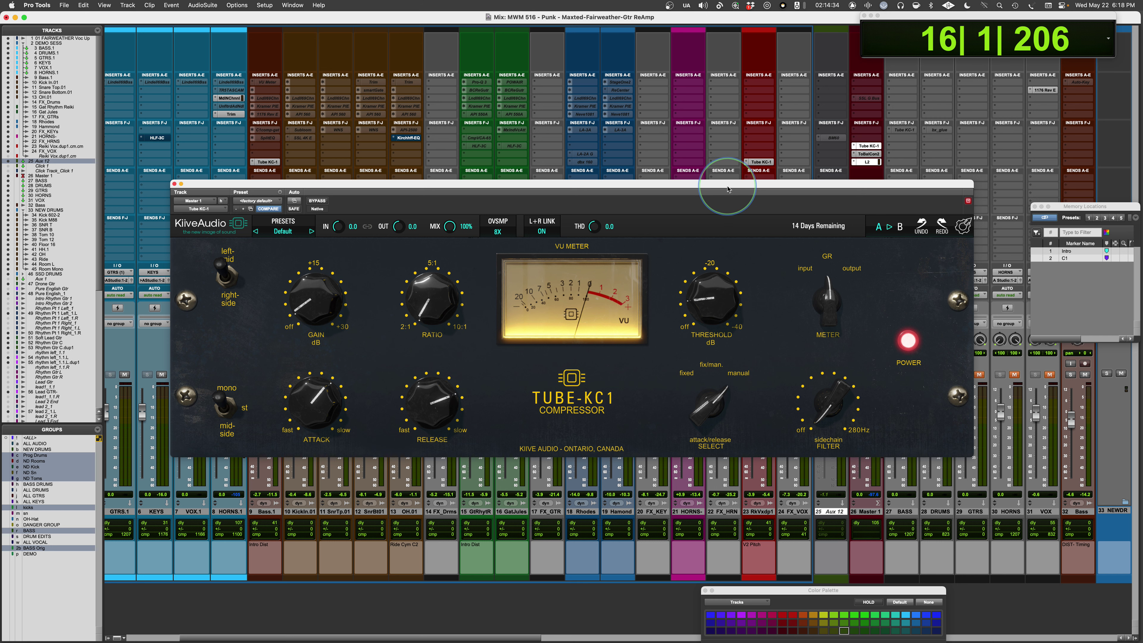
- Cycle the Master 1 compressor's attack/release selector through fixed and manual, ending on fix/man
{"action": "left_click_drag", "start_coordinate": [735, 191], "coordinate": [738, 115]}
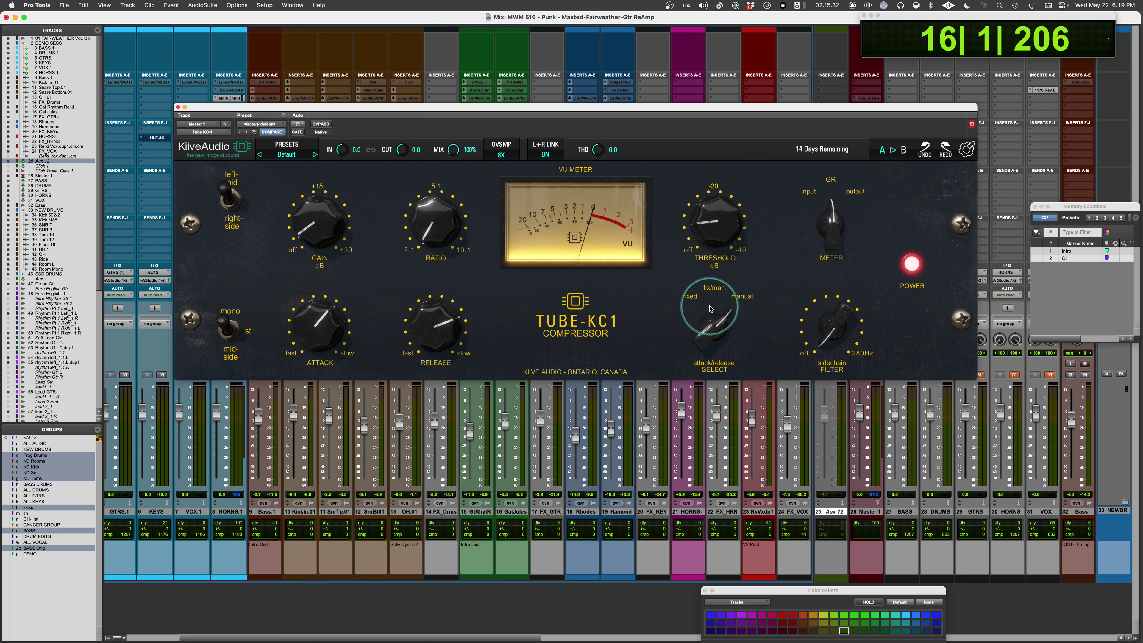
{"action": "mouse_move", "coordinate": [710, 339]}
{"action": "left_click_drag", "start_coordinate": [710, 339], "coordinate": [681, 435]}
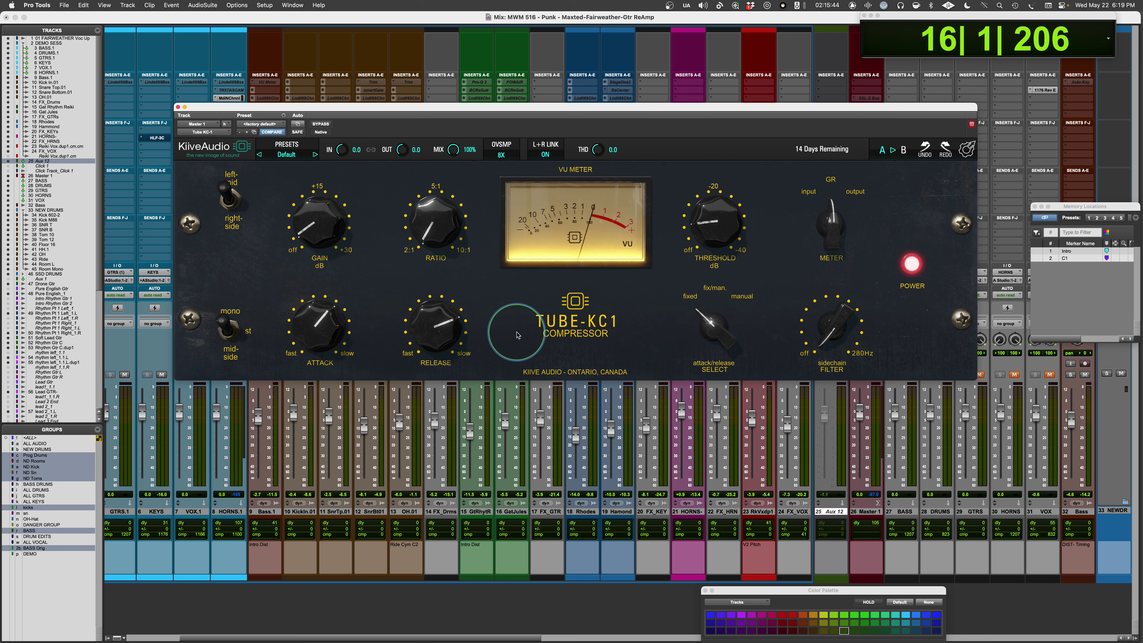
{"action": "mouse_move", "coordinate": [684, 298]}
{"action": "left_mouse_down"}
{"action": "mouse_move", "coordinate": [676, 306]}
{"action": "mouse_move", "coordinate": [689, 292]}
{"action": "left_mouse_up"}
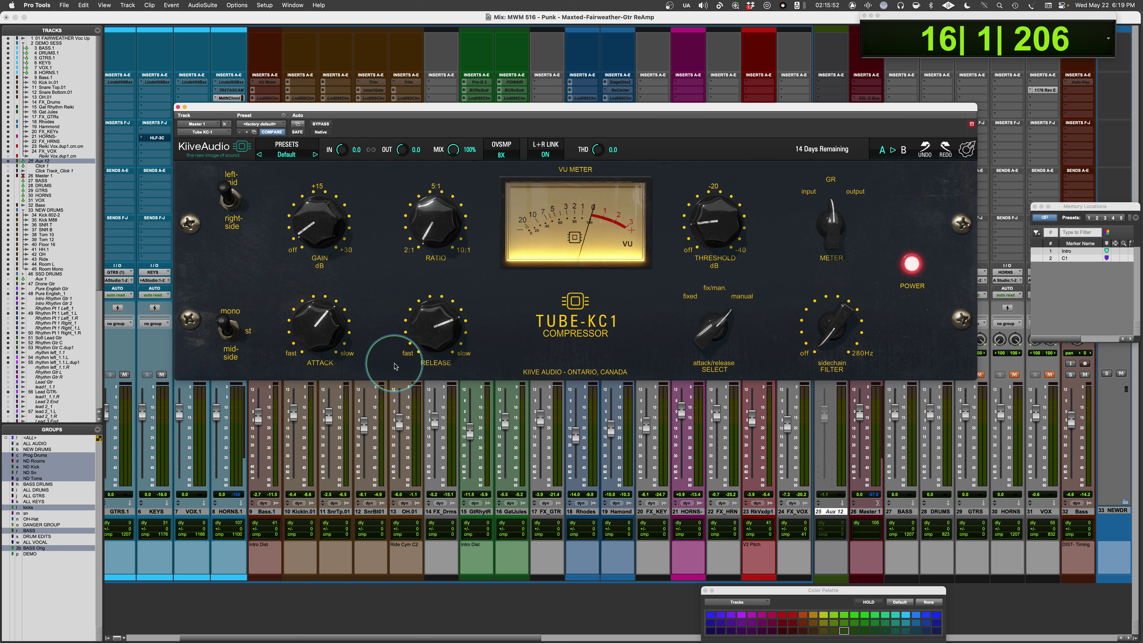
{"action": "left_click_drag", "start_coordinate": [712, 336], "coordinate": [689, 388]}
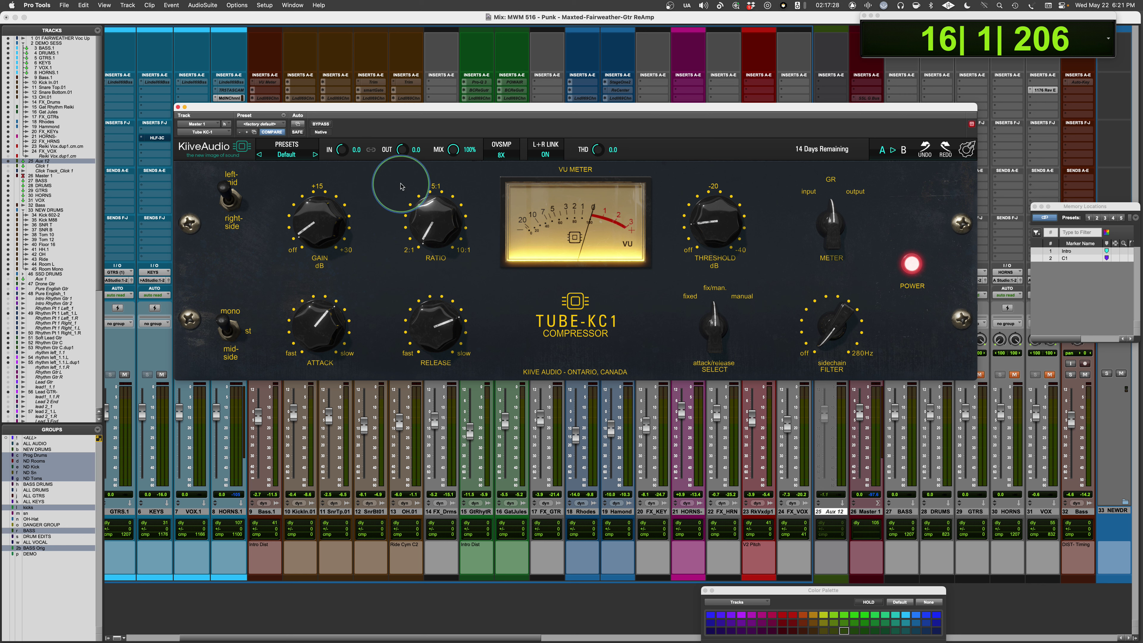
- Try adjusting the compressor's input level with the input and output levels linked, then restore 0.0 and unlink them
{"action": "left_click", "coordinate": [371, 150]}
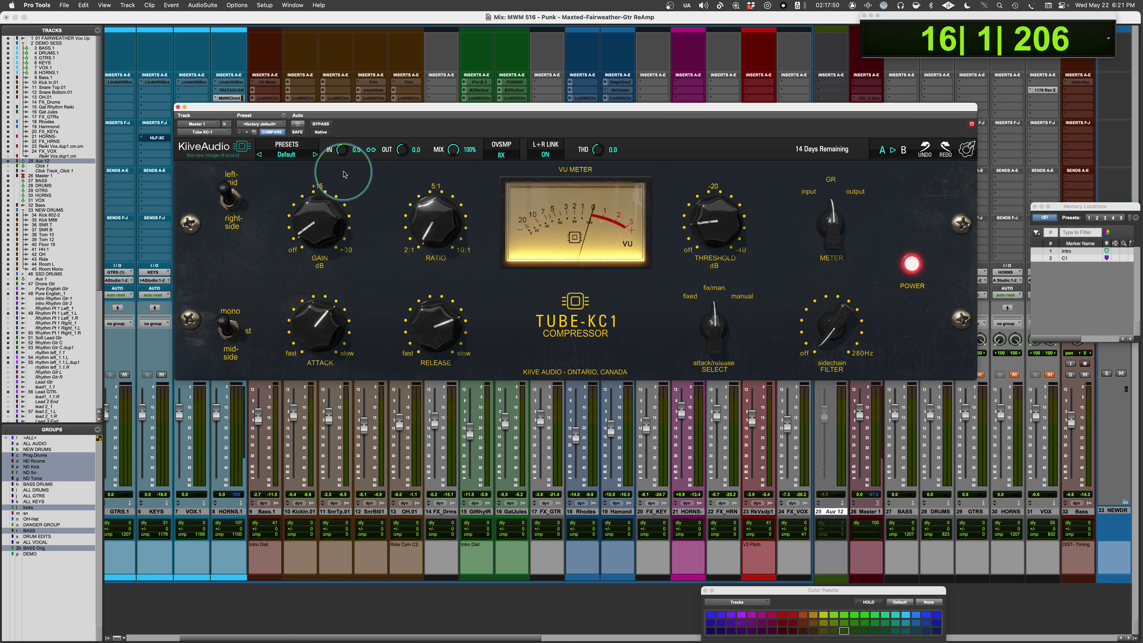
{"action": "left_click_drag", "start_coordinate": [346, 149], "coordinate": [328, 158]}
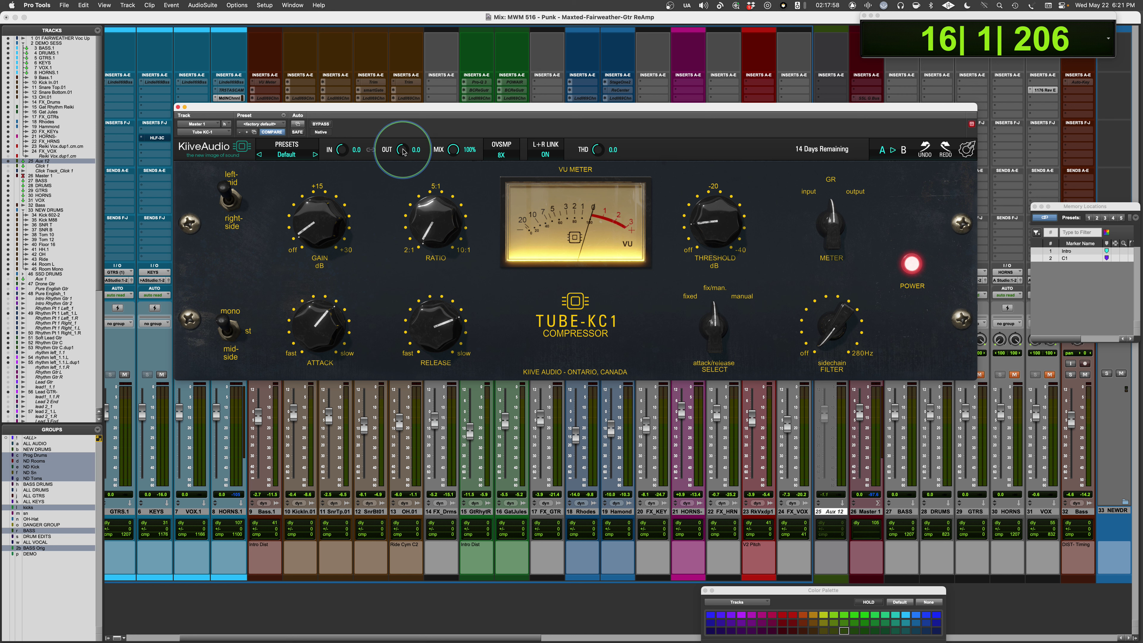
{"action": "left_click", "coordinate": [370, 151]}
{"action": "left_click", "coordinate": [369, 152]}
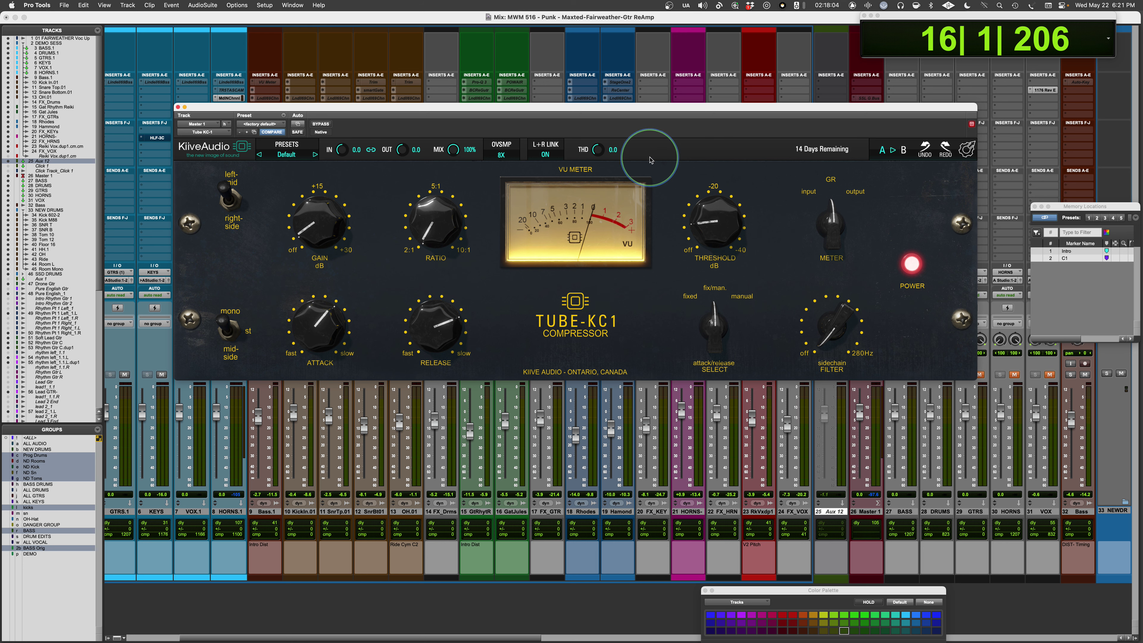
- Open the Tube KC-1 compressor inserted on vocal track 23 and solo that track
{"action": "left_click_drag", "start_coordinate": [650, 108], "coordinate": [667, 220]}
{"action": "left_click", "coordinate": [759, 161]}
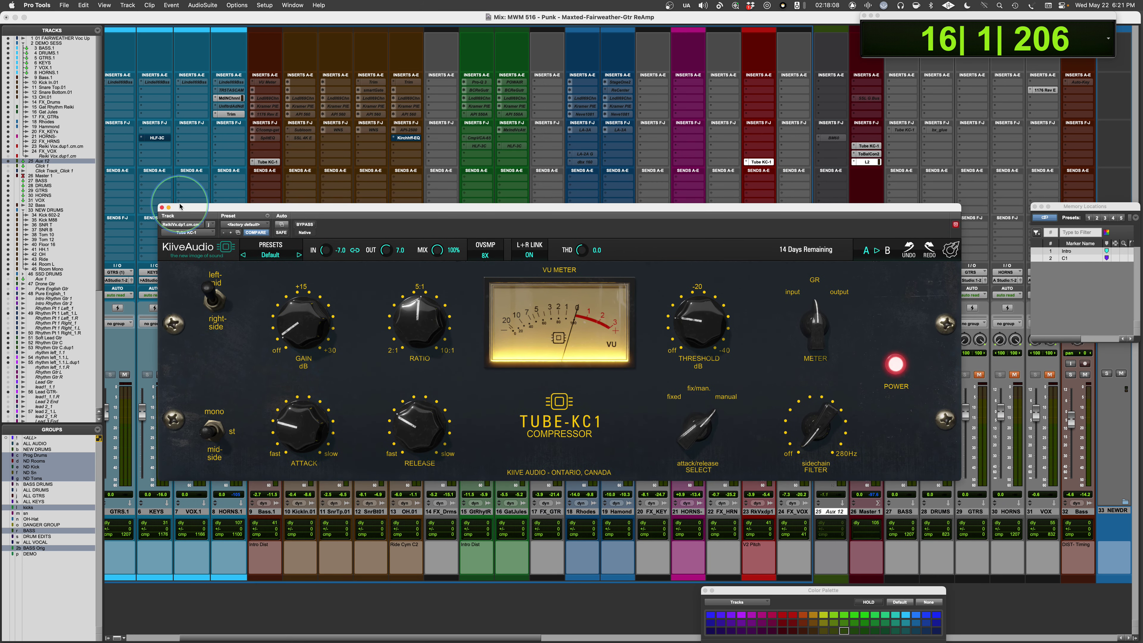
{"action": "left_click_drag", "start_coordinate": [232, 211], "coordinate": [223, 31]}
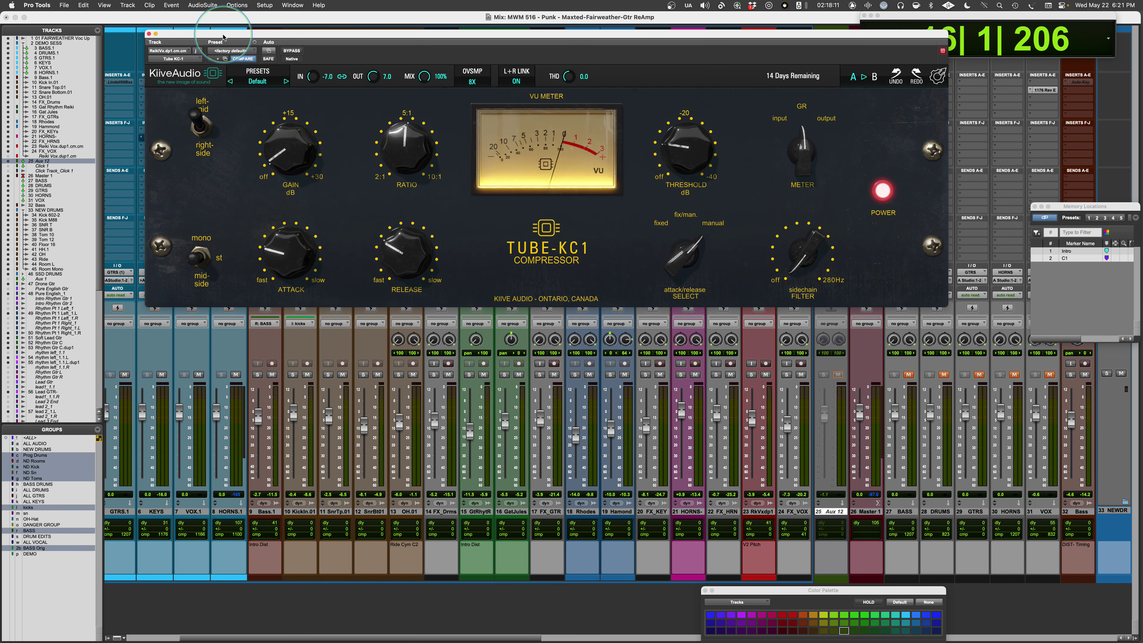
{"action": "left_click", "coordinate": [751, 374]}
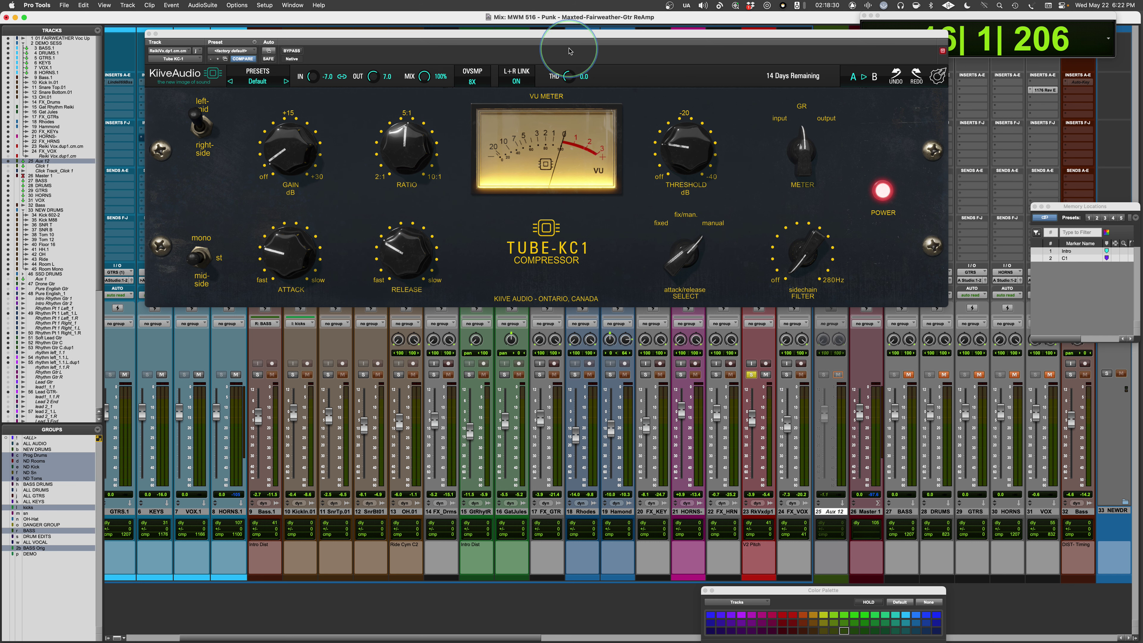
{"action": "left_click_drag", "start_coordinate": [583, 39], "coordinate": [592, 147]}
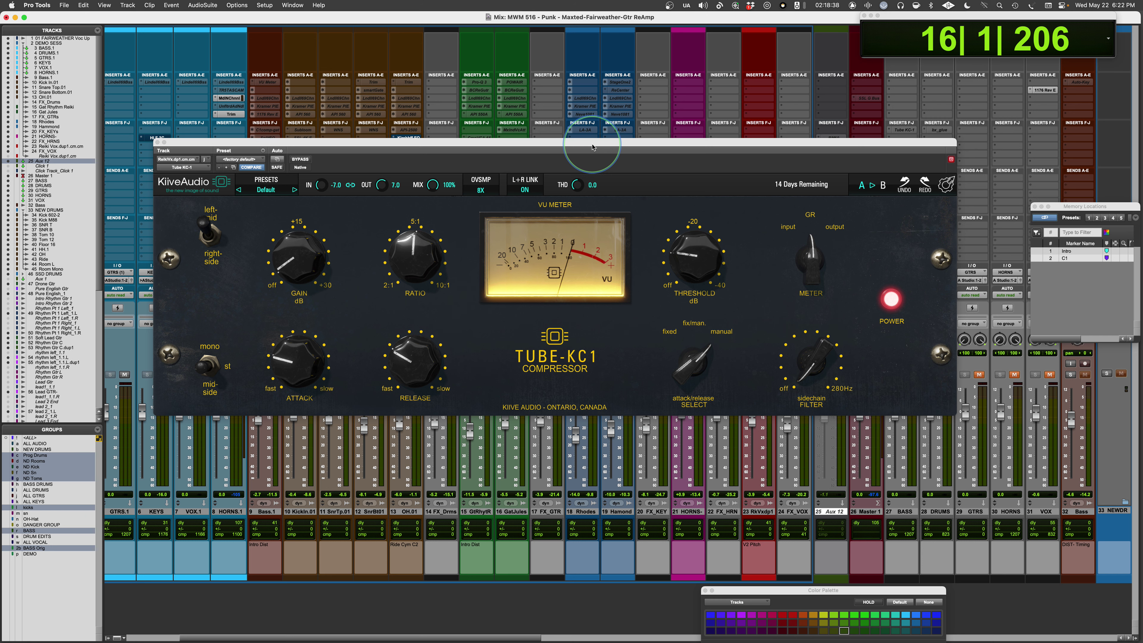
{"action": "left_click_drag", "start_coordinate": [591, 147], "coordinate": [550, 127]}
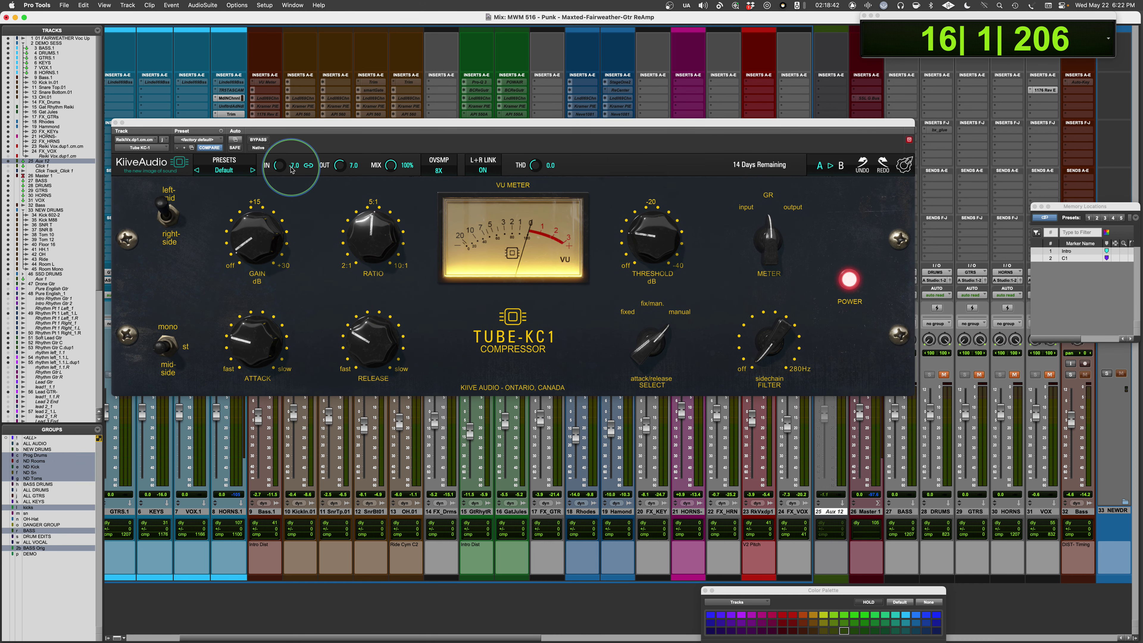
- During playback, set the vocal compressor to fixed attack/release with a 2.00 ratio, fine-tune its threshold and raise the gain to about 3.3 dB
{"action": "left_click", "coordinate": [652, 351]}
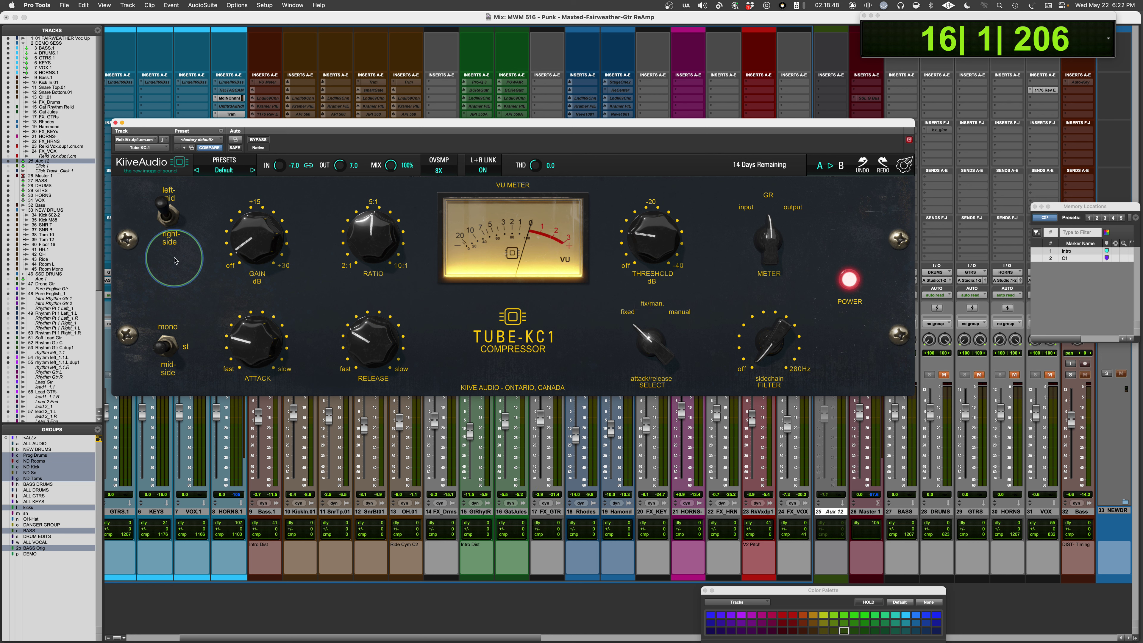
{"action": "key", "text": "space"}
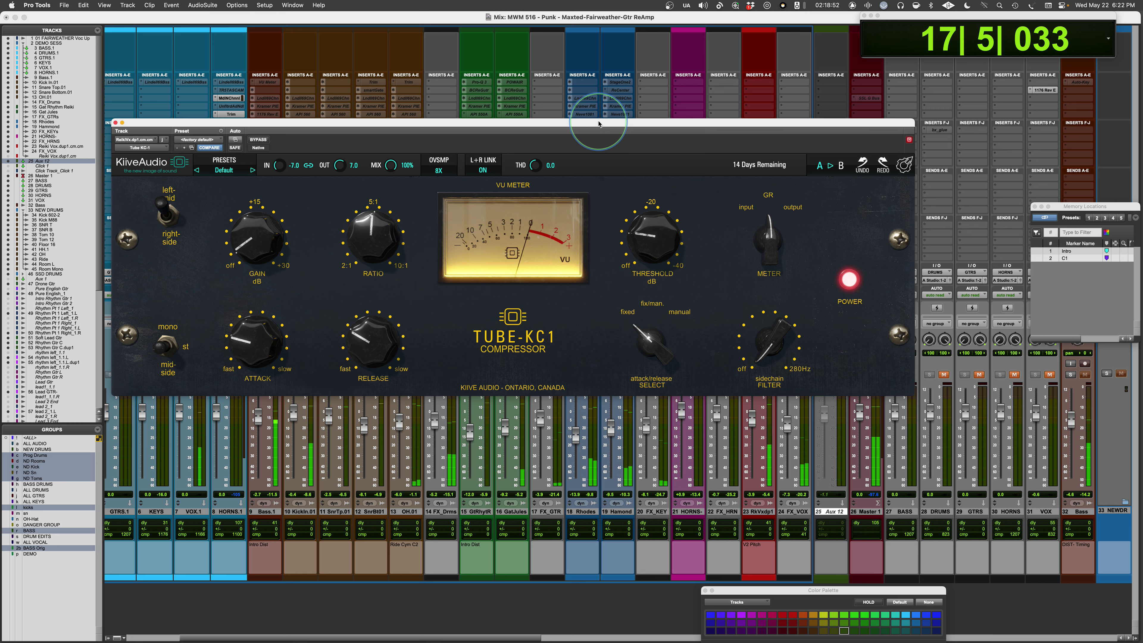
{"action": "left_click_drag", "start_coordinate": [380, 225], "coordinate": [317, 516]}
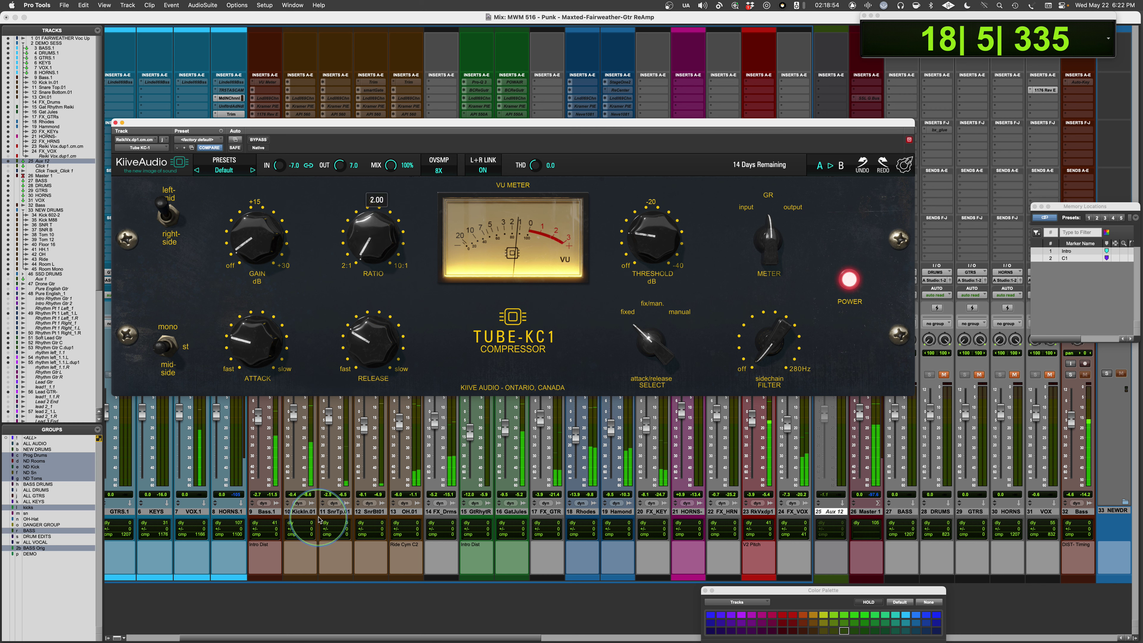
{"action": "left_click_drag", "start_coordinate": [642, 237], "coordinate": [641, 240]}
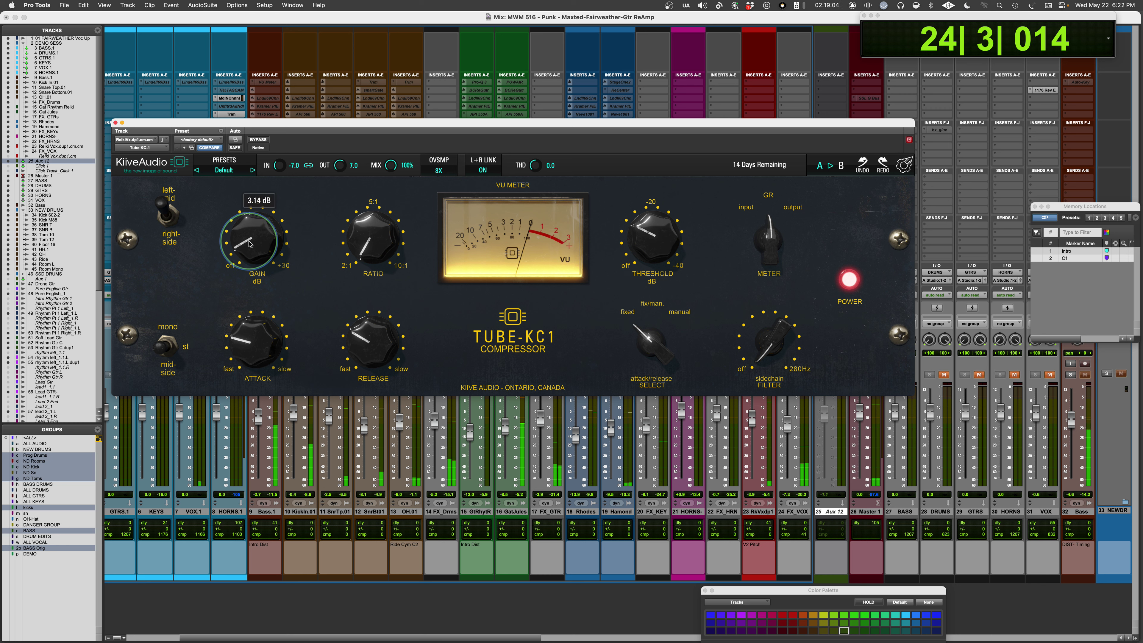
- Compare the vocal with the compressor bypassed and active several times during playback, then stop playback
{"action": "left_click", "coordinate": [254, 140]}
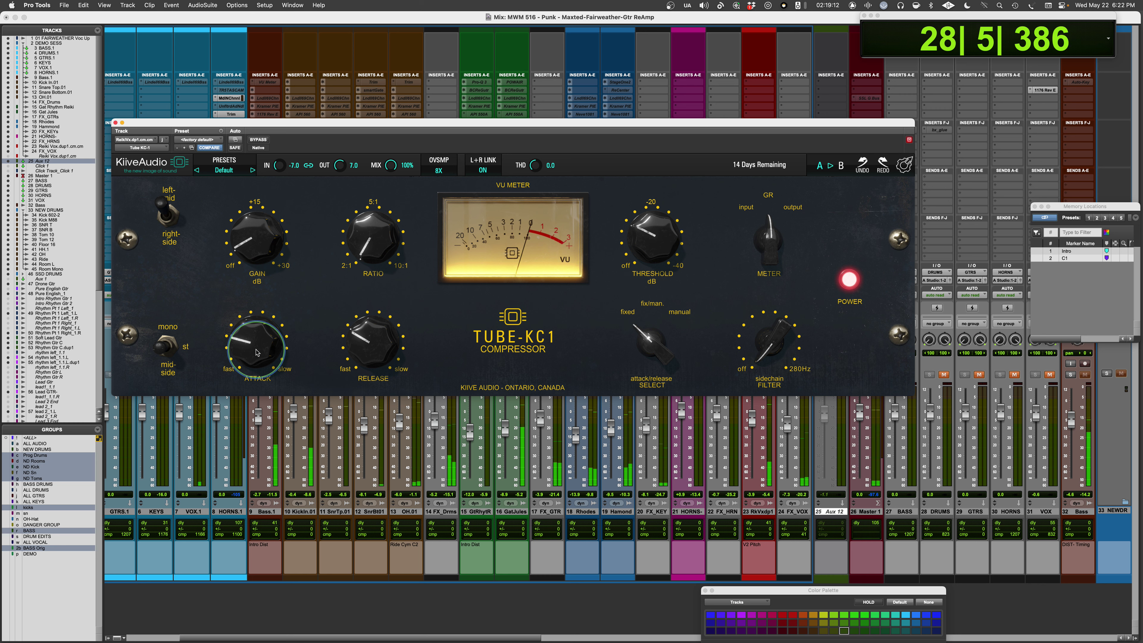
{"action": "left_click", "coordinate": [258, 140]}
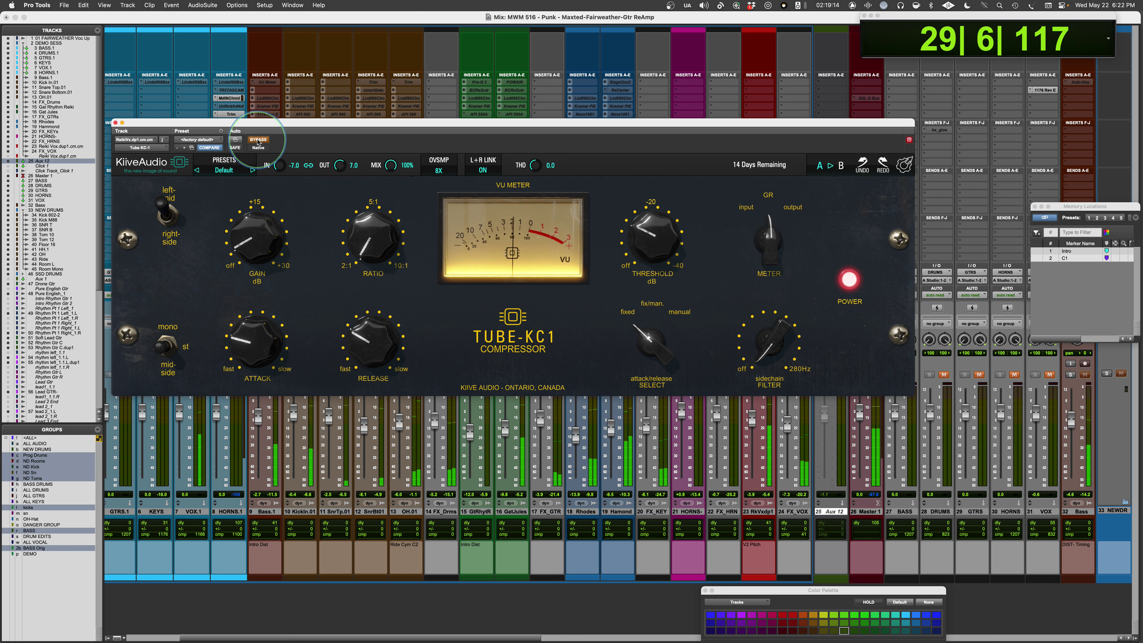
{"action": "left_click", "coordinate": [257, 141]}
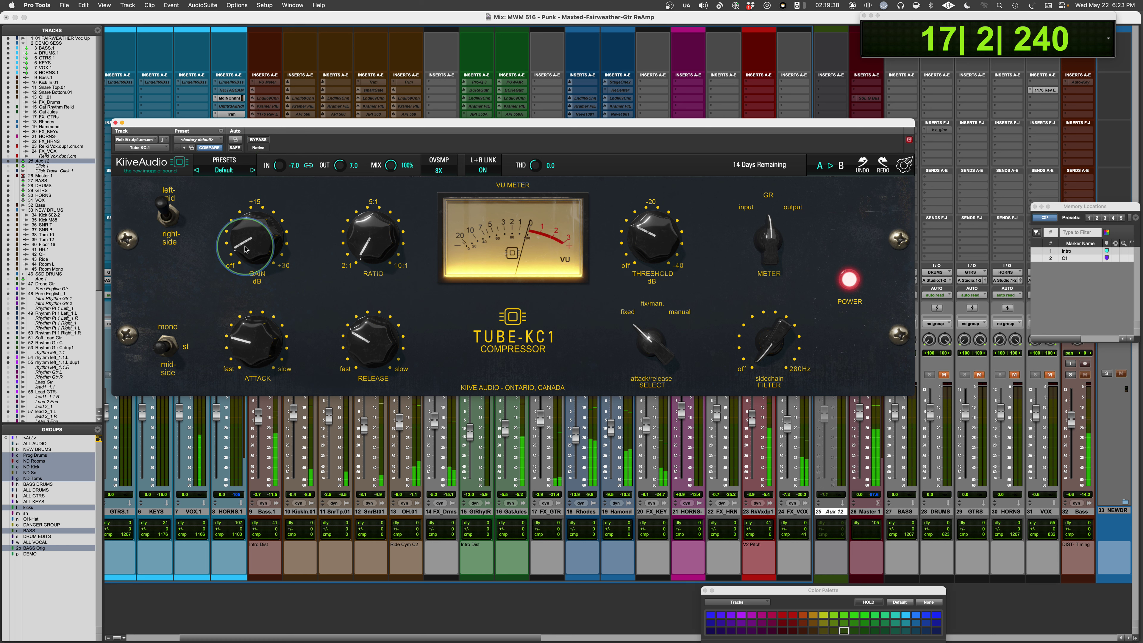
{"action": "left_click", "coordinate": [257, 140]}
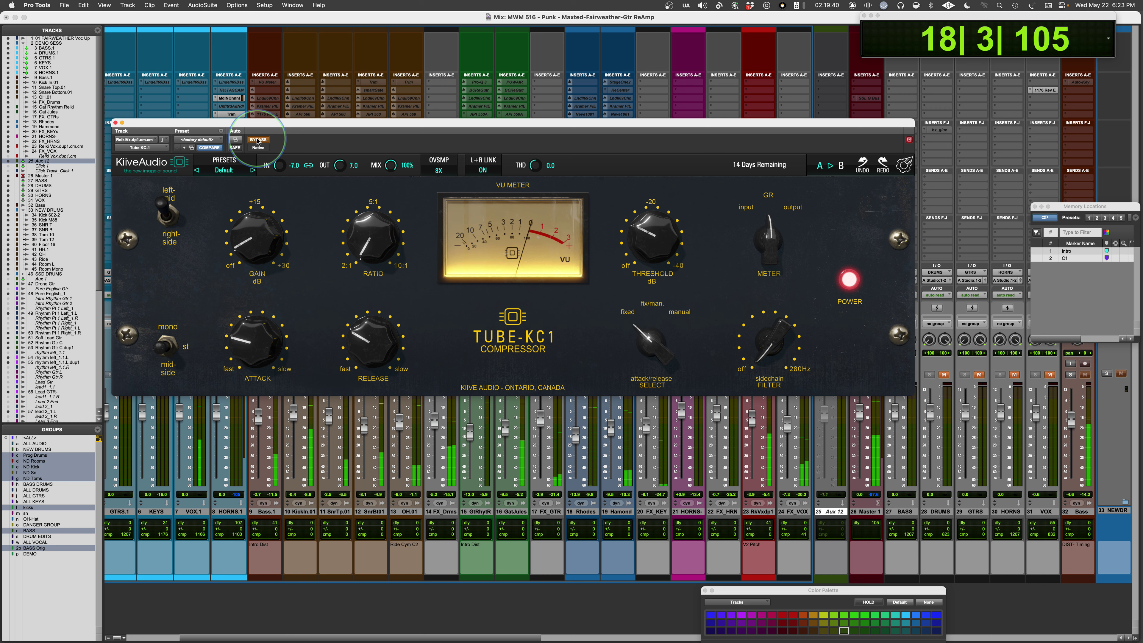
{"action": "left_click", "coordinate": [257, 140]}
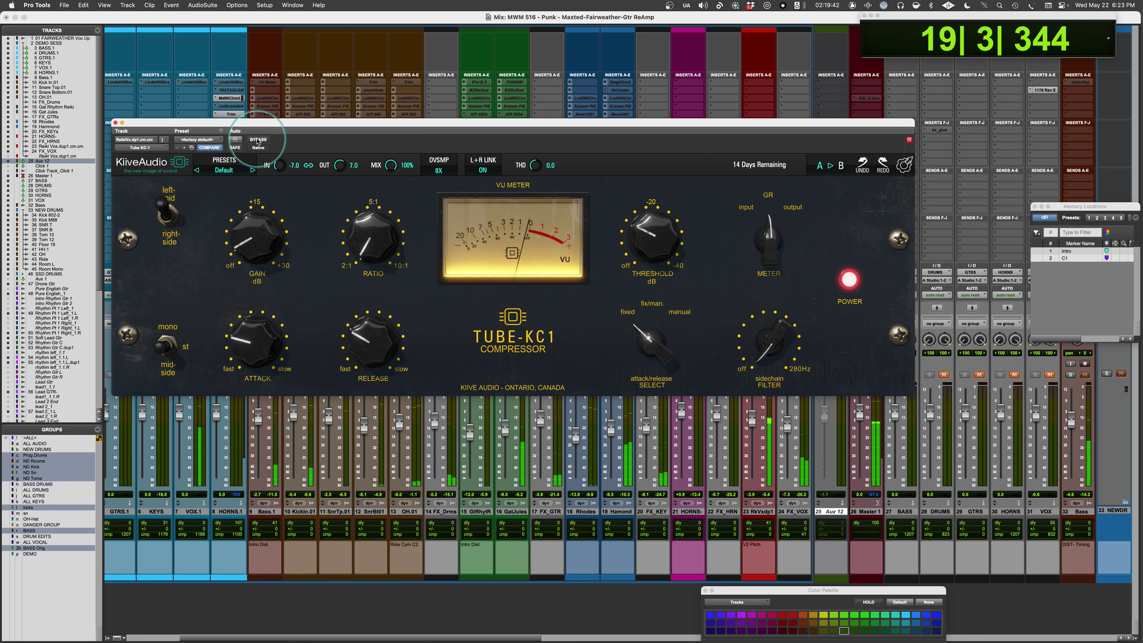
{"action": "mouse_move", "coordinate": [250, 255]}
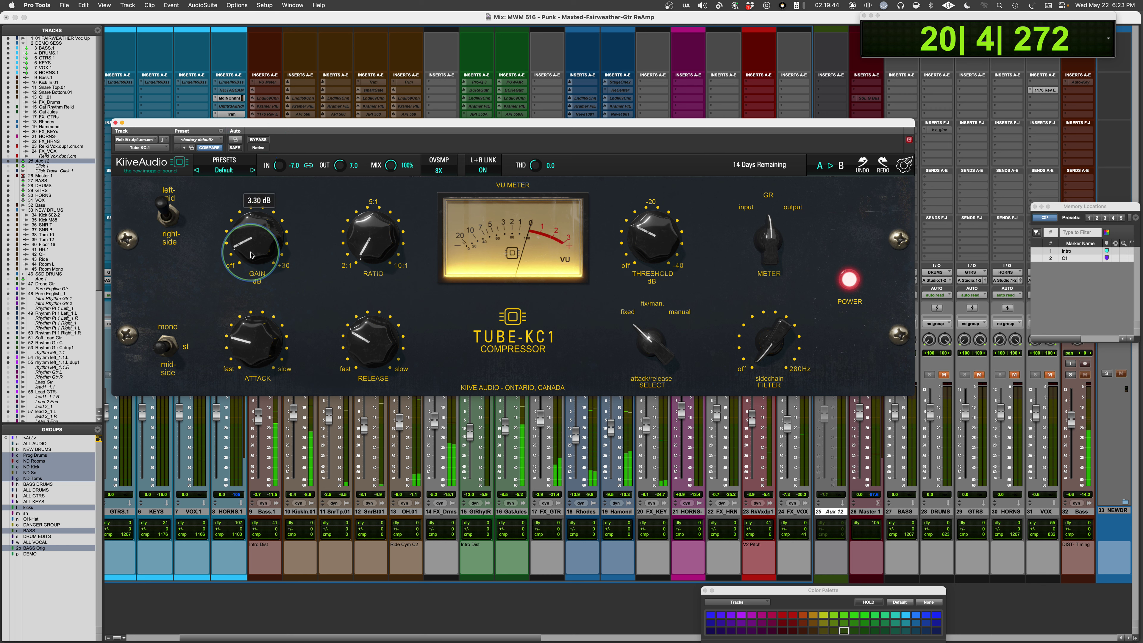
{"action": "left_click", "coordinate": [258, 140]}
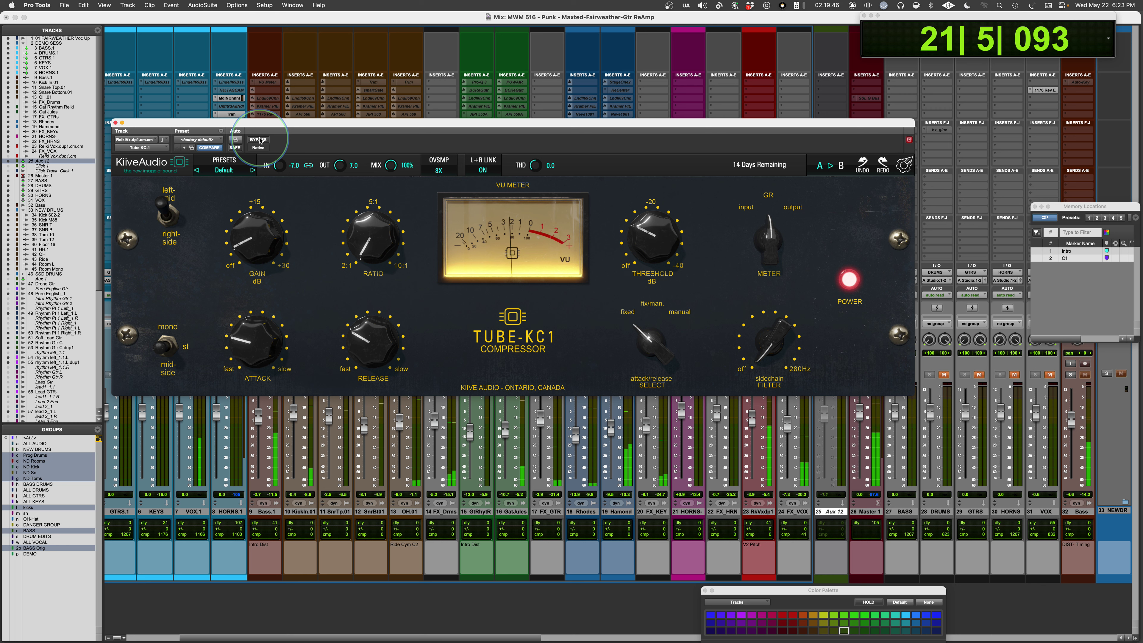
{"action": "left_click", "coordinate": [259, 139]}
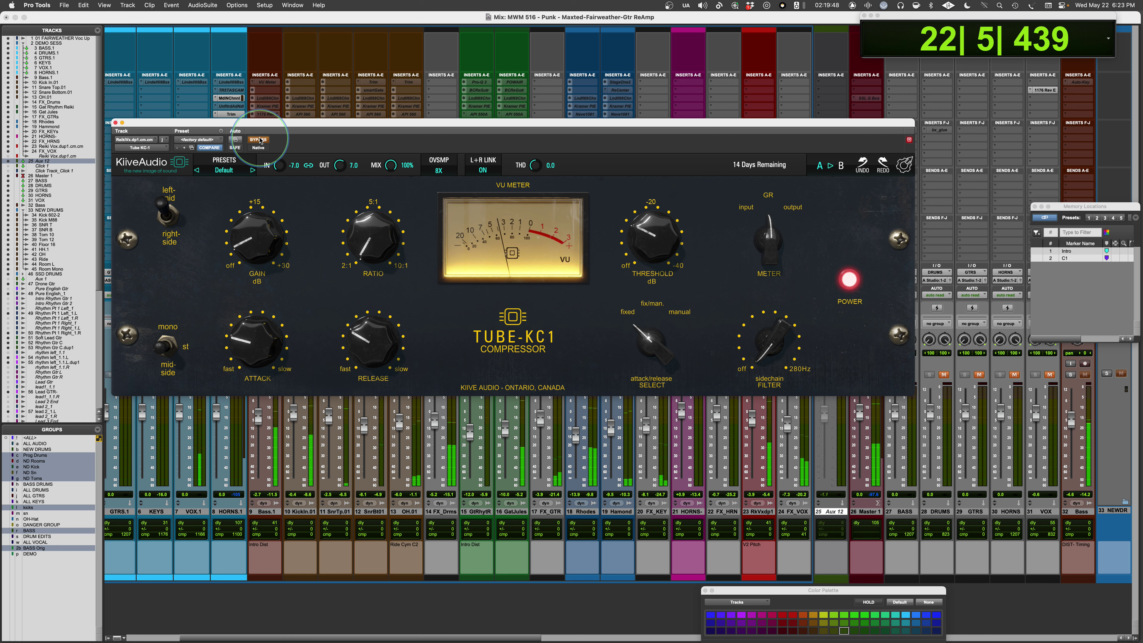
{"action": "left_click", "coordinate": [259, 140]}
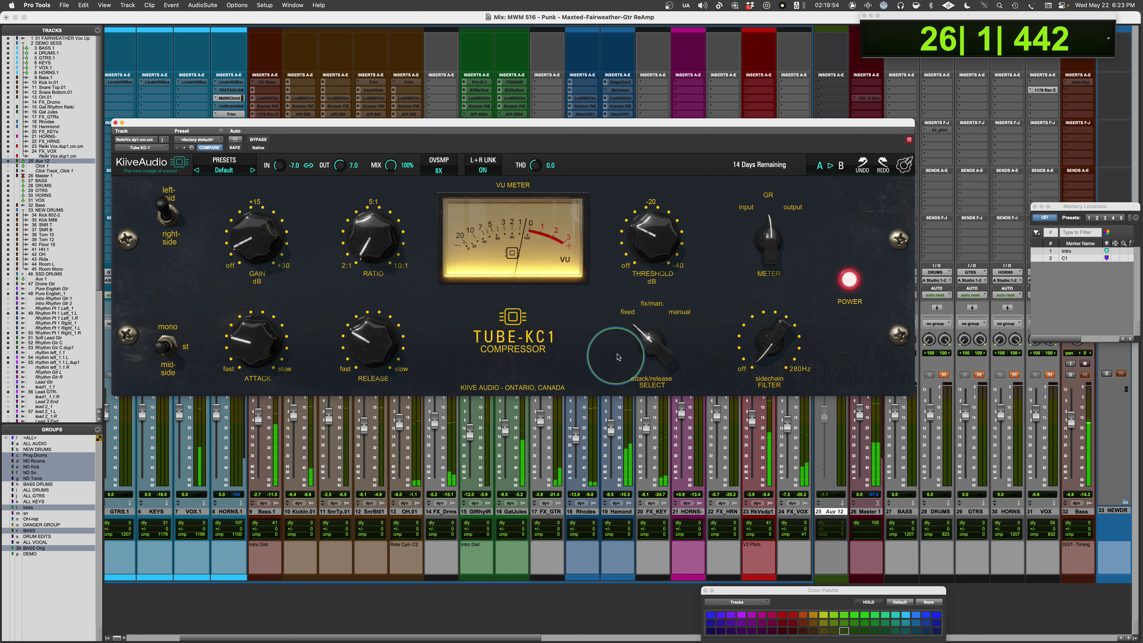
{"action": "key", "text": "space"}
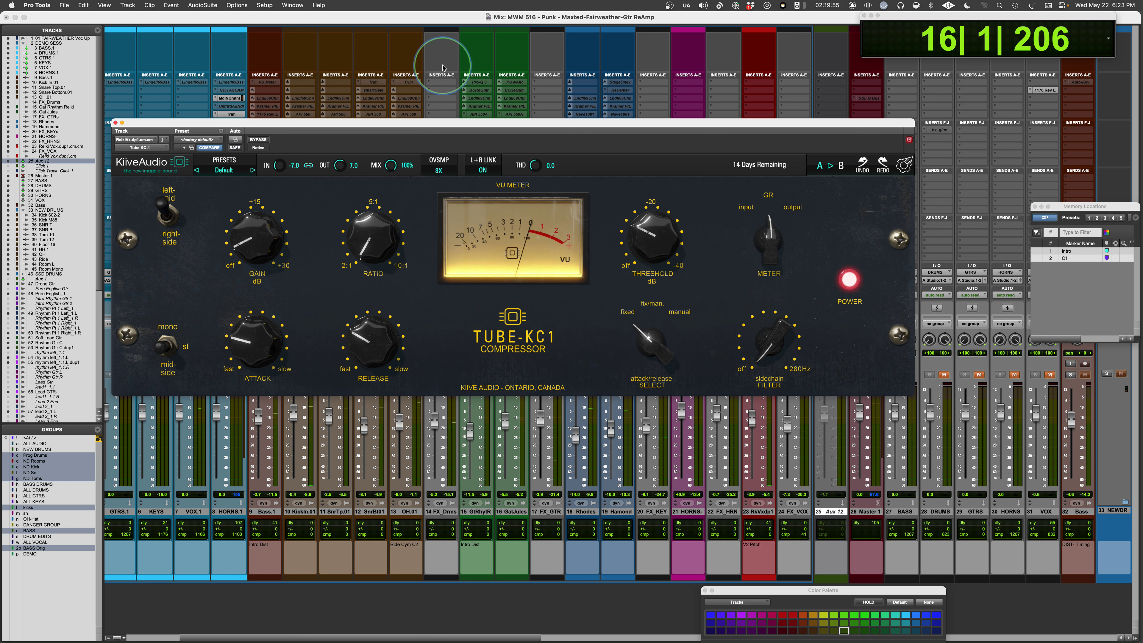
- Switch the attack/release selector to manual, raise the ratio toward 5:1, and slow the attack to about 4.67 during playback
{"action": "left_click", "coordinate": [646, 349]}
{"action": "left_click_drag", "start_coordinate": [370, 237], "coordinate": [366, 172]}
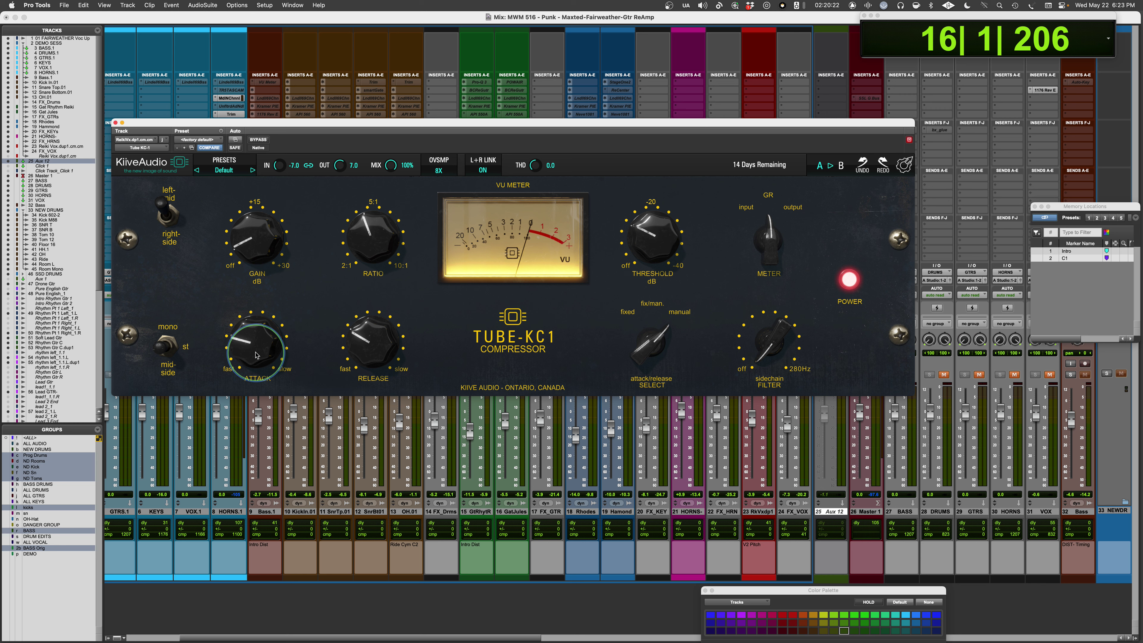
{"action": "mouse_move", "coordinate": [246, 354]}
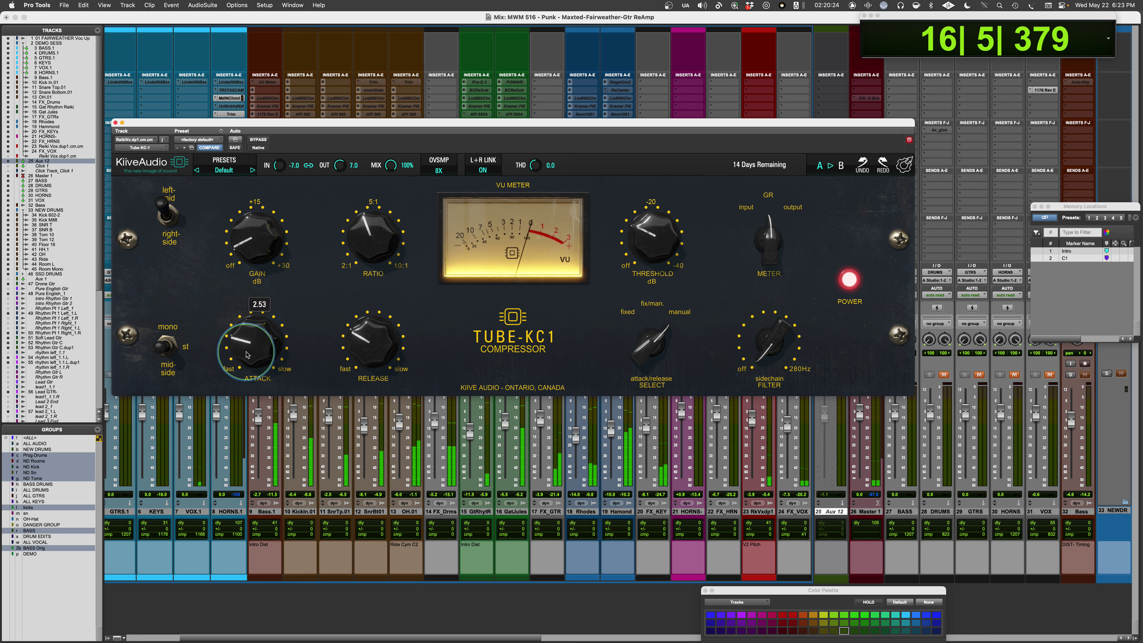
{"action": "left_click_drag", "start_coordinate": [246, 354], "coordinate": [247, 323]}
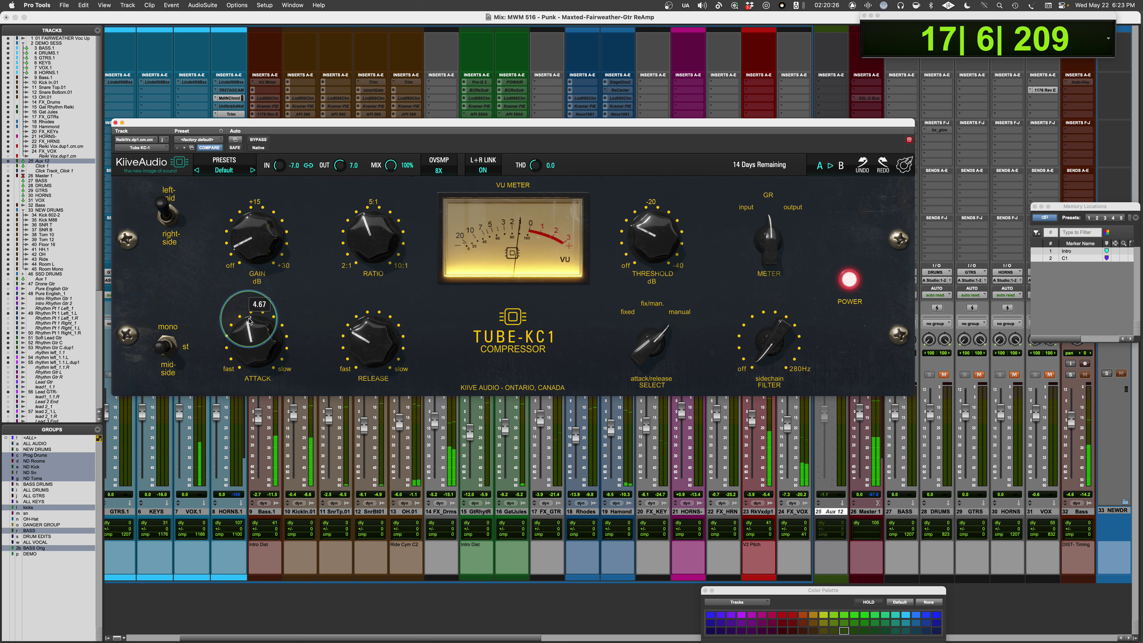
- Set the threshold to about 11.59 and the release to about 2.74, and slow the attack slightly more
{"action": "mouse_move", "coordinate": [640, 236]}
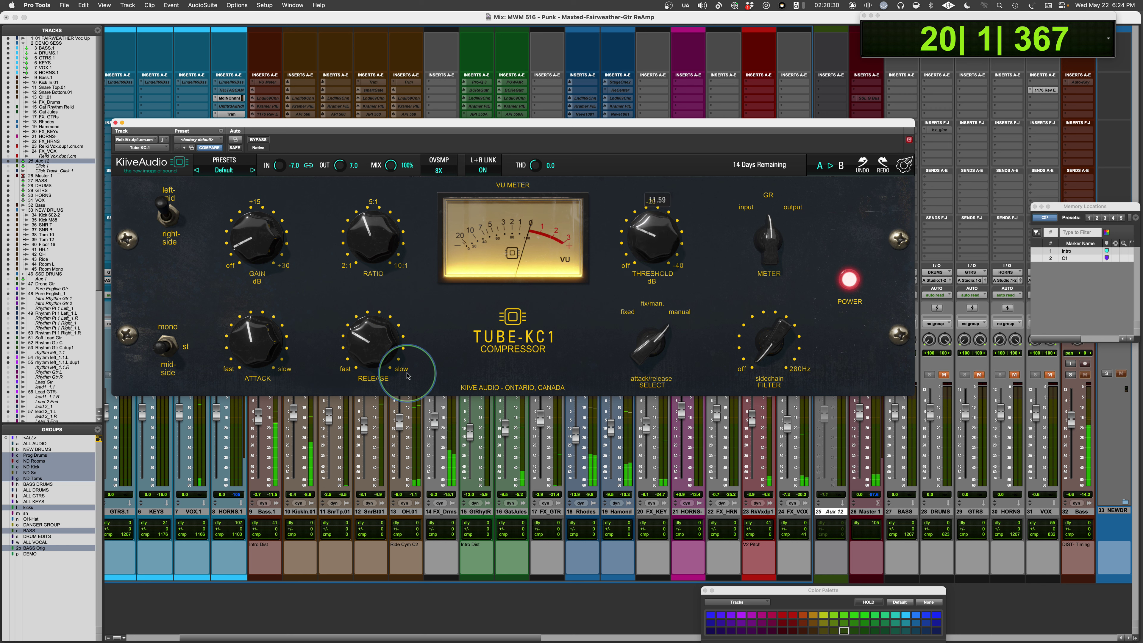
{"action": "left_click_drag", "start_coordinate": [364, 343], "coordinate": [365, 349]}
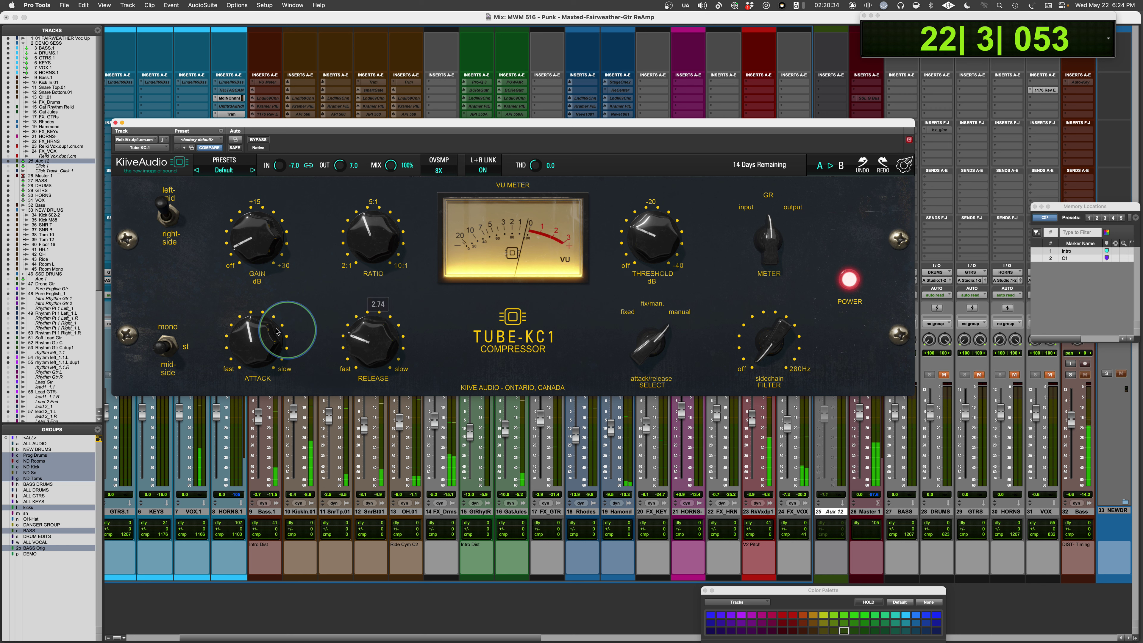
{"action": "left_click_drag", "start_coordinate": [238, 344], "coordinate": [238, 342]}
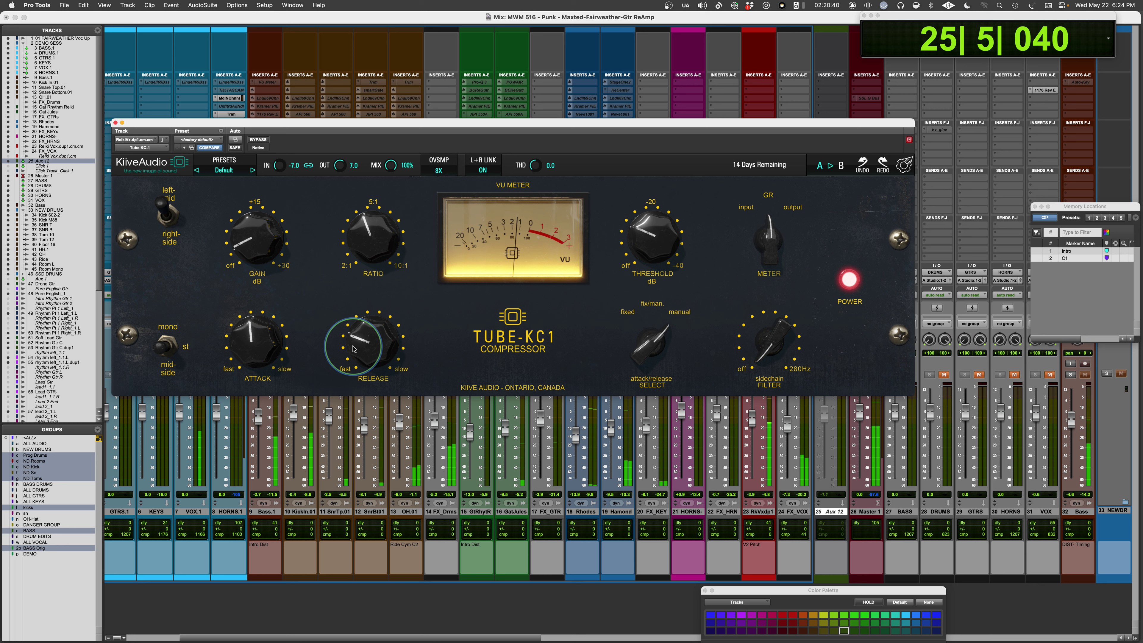
- Raise the threshold setting to about 13.53 and compare the vocal with the compressor bypassed and active
{"action": "left_click", "coordinate": [256, 140]}
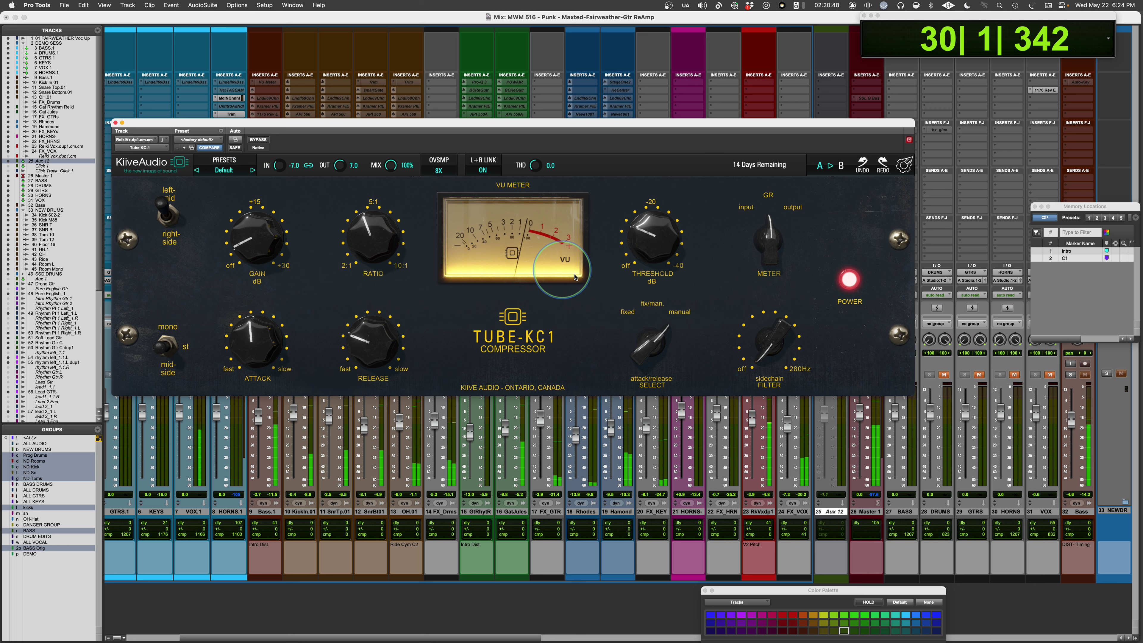
{"action": "left_click_drag", "start_coordinate": [648, 246], "coordinate": [649, 242]}
{"action": "left_click_drag", "start_coordinate": [650, 242], "coordinate": [649, 239]}
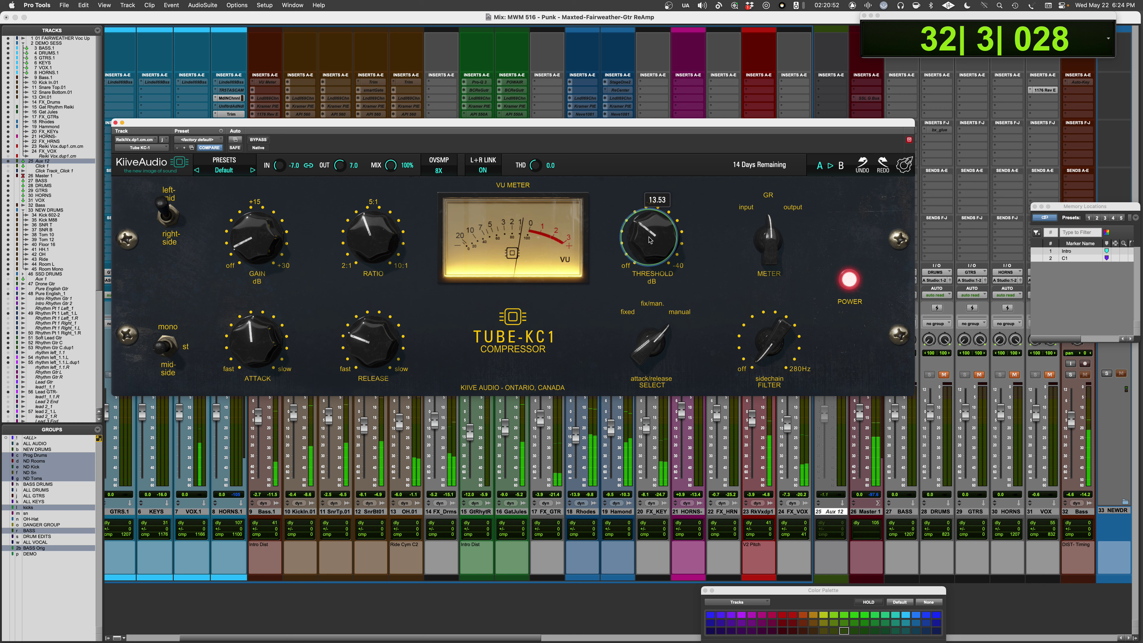
{"action": "left_click", "coordinate": [259, 139]}
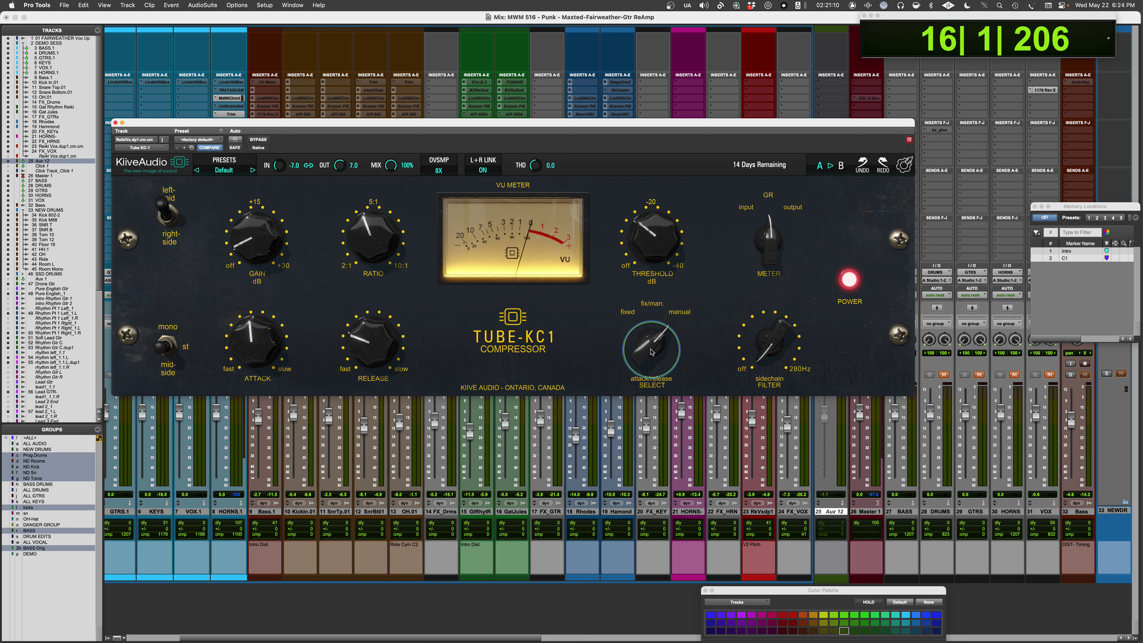
- Switch the vocal compressor to fix/man mode, with the attack at its fastest and the release at about 5.85
{"action": "left_click_drag", "start_coordinate": [656, 334], "coordinate": [648, 387]}
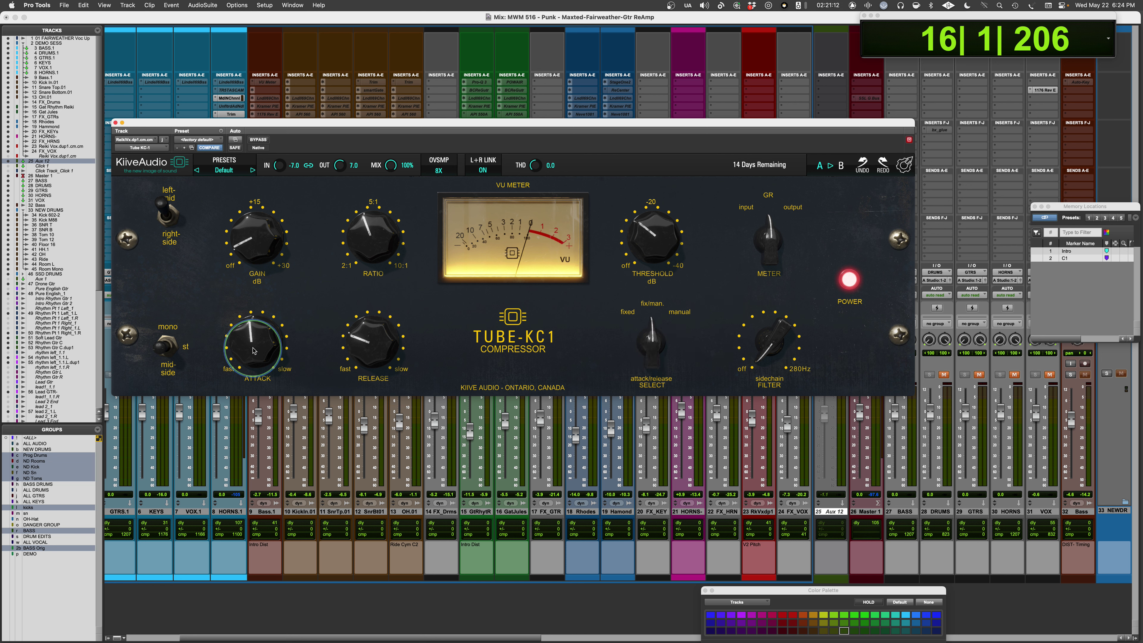
{"action": "left_click_drag", "start_coordinate": [253, 351], "coordinate": [193, 495]}
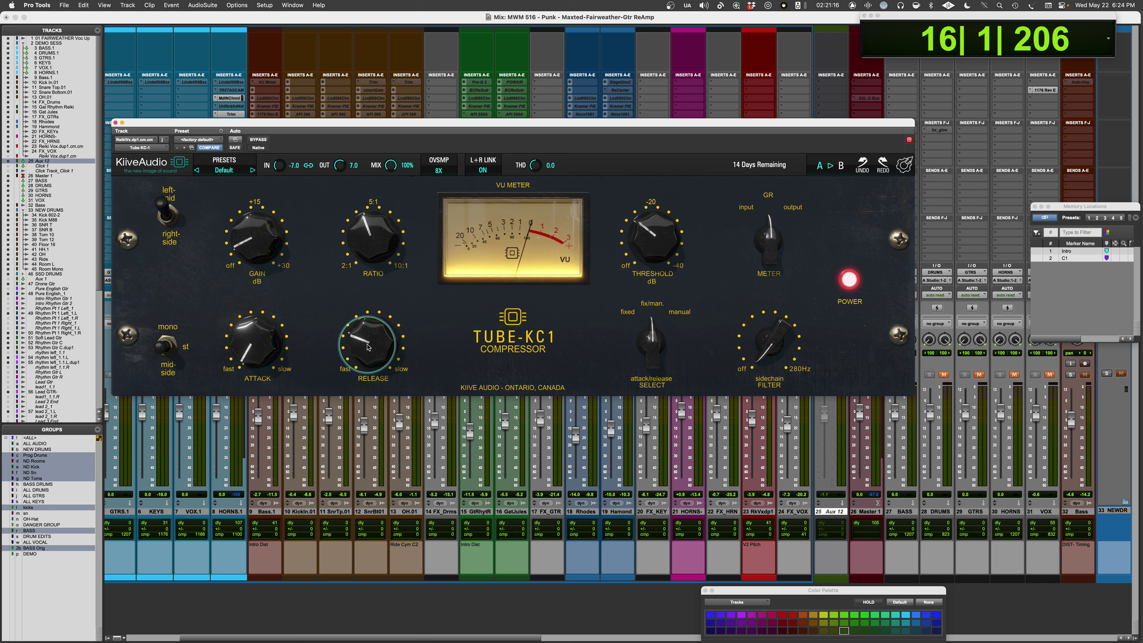
{"action": "left_click_drag", "start_coordinate": [368, 347], "coordinate": [367, 298]}
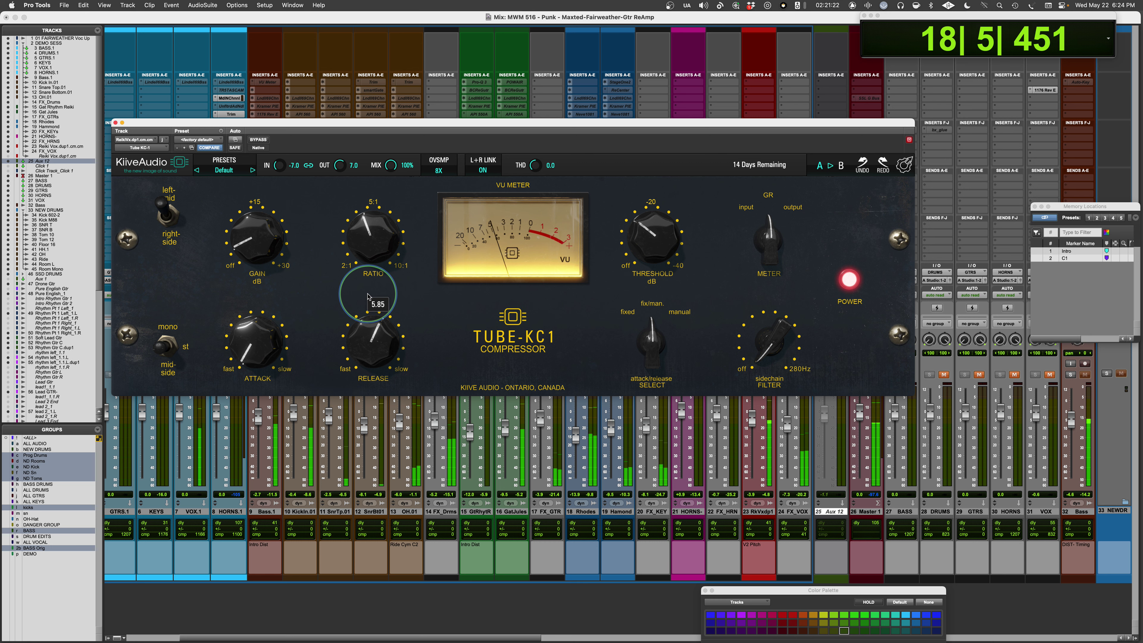
- Lower the vocal compressor's threshold setting and reduce its ratio during playback
{"action": "left_click_drag", "start_coordinate": [660, 242], "coordinate": [659, 254]}
{"action": "left_click_drag", "start_coordinate": [366, 236], "coordinate": [361, 251]}
{"action": "mouse_move", "coordinate": [646, 245]}
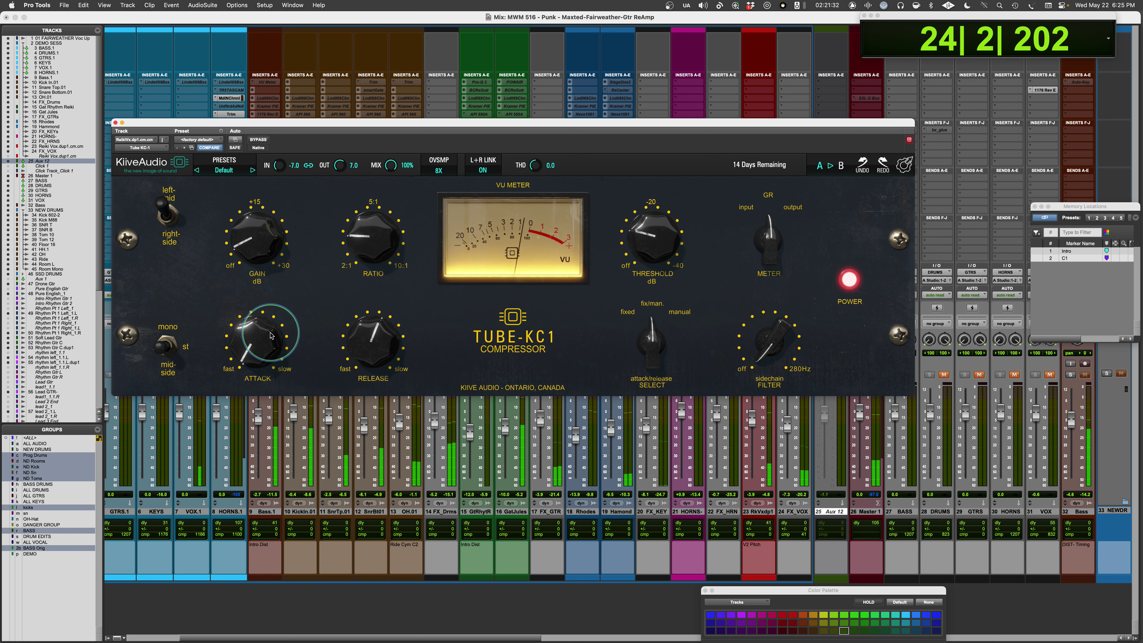
- Audition slower and fastest attack settings during playback, ending with the attack at about 2.77
{"action": "mouse_move", "coordinate": [246, 355]}
{"action": "mouse_move", "coordinate": [246, 355]}
{"action": "left_mouse_down"}
{"action": "mouse_move", "coordinate": [254, 327]}
{"action": "mouse_move", "coordinate": [241, 340]}
{"action": "left_mouse_up"}
{"action": "key", "text": "space"}
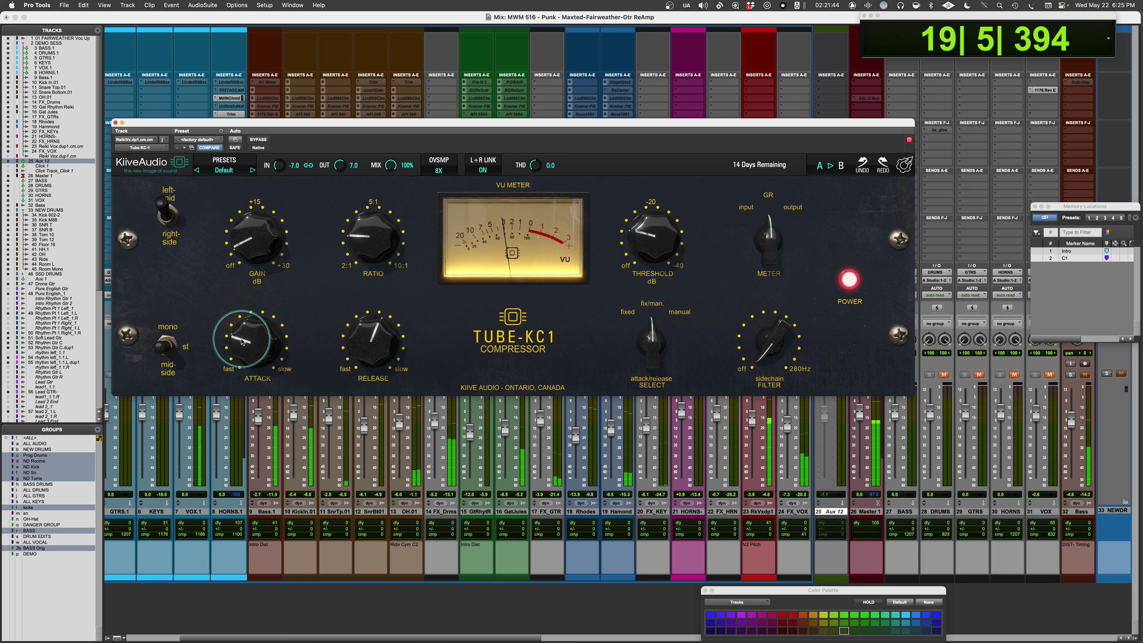
{"action": "left_click_drag", "start_coordinate": [242, 341], "coordinate": [231, 467]}
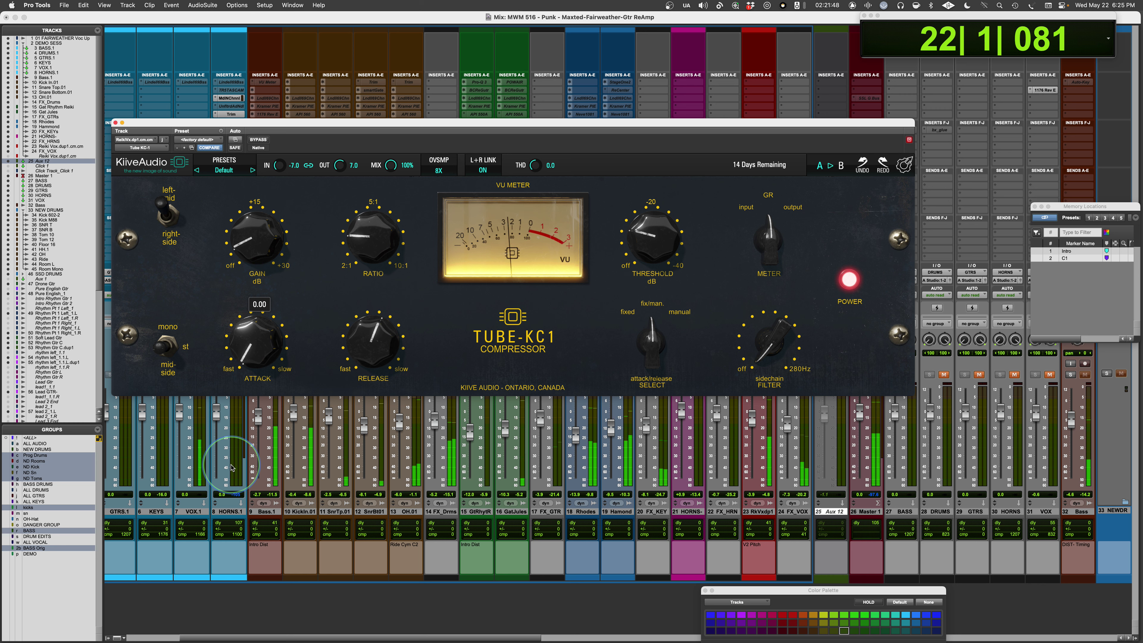
{"action": "left_click_drag", "start_coordinate": [231, 466], "coordinate": [246, 342]}
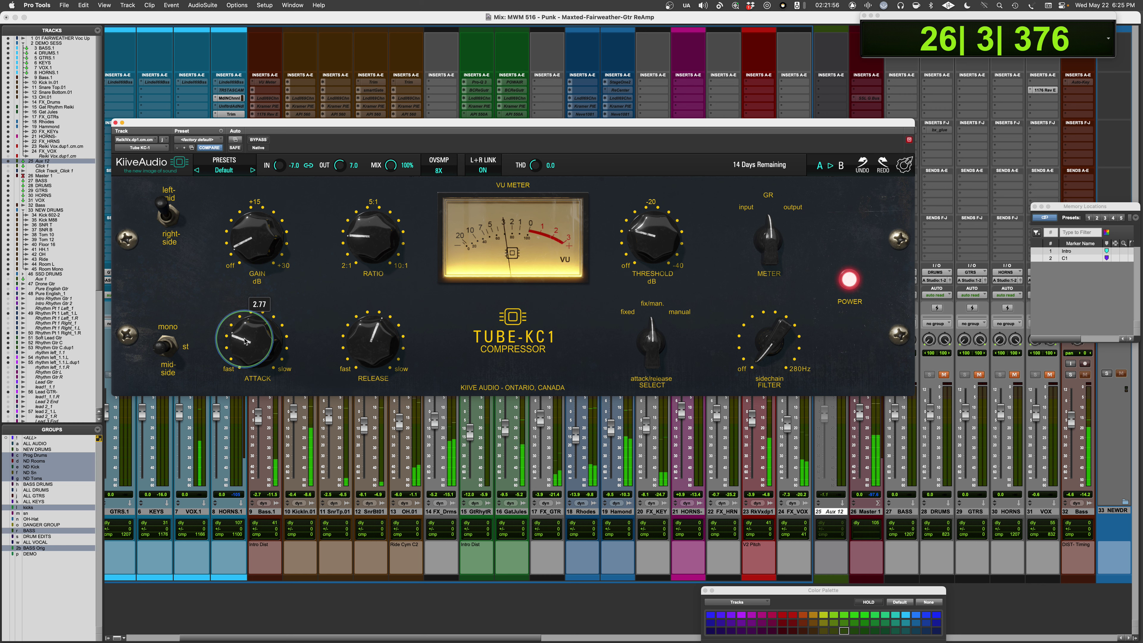
- Slow the vocal compressor's release further and fine-tune its attack
{"action": "left_click_drag", "start_coordinate": [369, 348], "coordinate": [369, 329]}
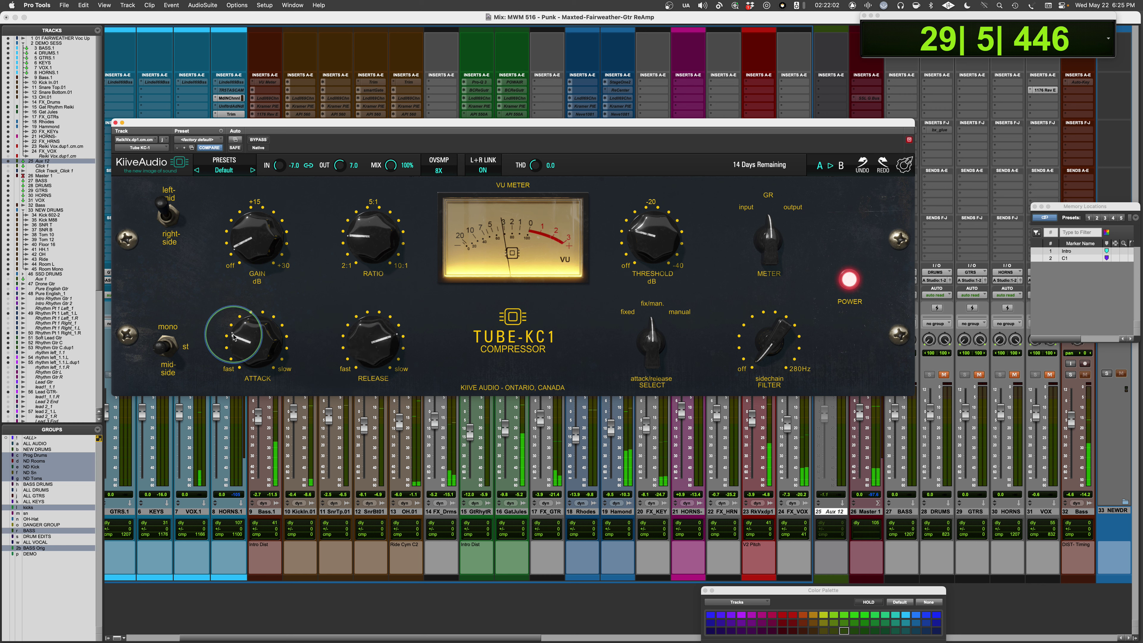
{"action": "mouse_move", "coordinate": [240, 343]}
{"action": "left_click_drag", "start_coordinate": [239, 343], "coordinate": [240, 340]}
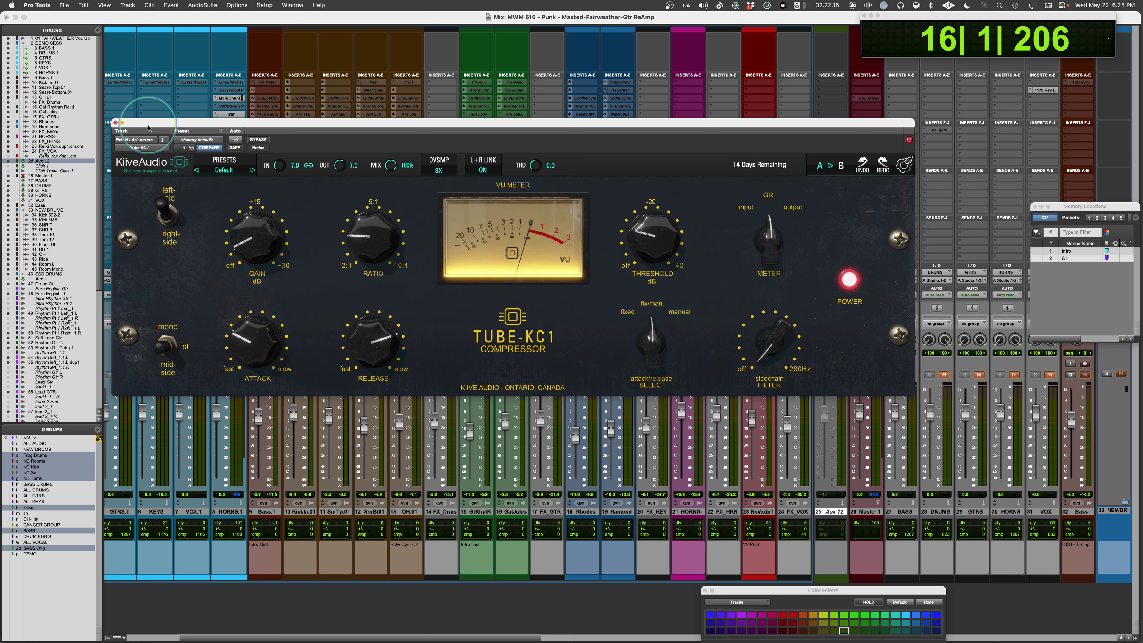
- Solo the Bass.1 track and open its Tube KC-1 compressor, repositioning the plug-in window over the mixer
{"action": "left_click_drag", "start_coordinate": [327, 125], "coordinate": [399, 230]}
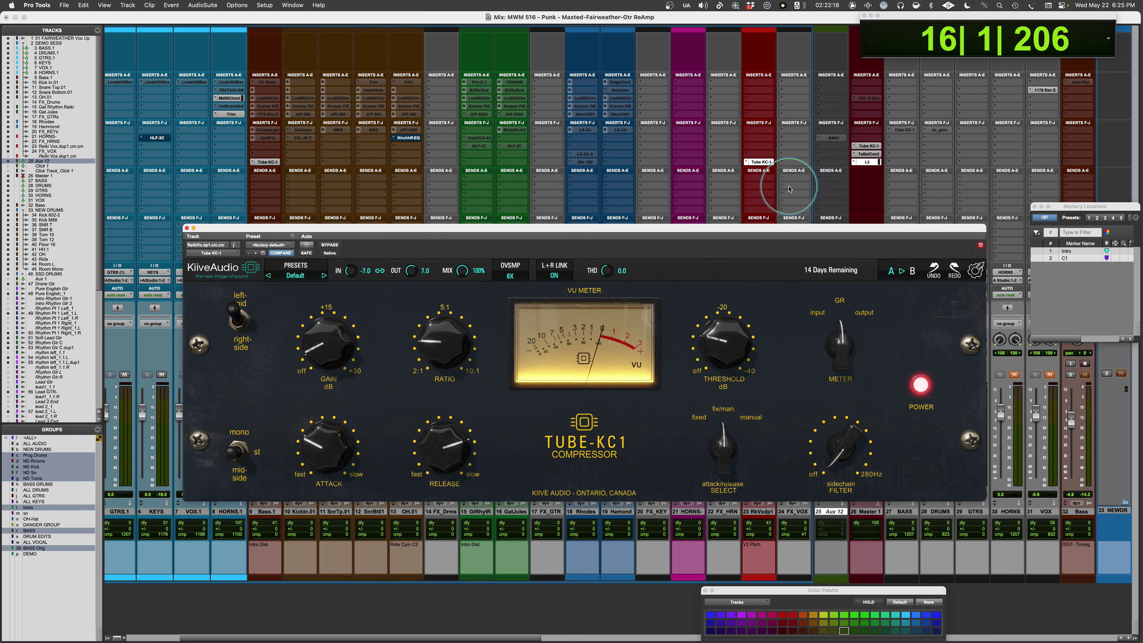
{"action": "left_click_drag", "start_coordinate": [767, 235], "coordinate": [719, 44]}
{"action": "left_click", "coordinate": [258, 374]}
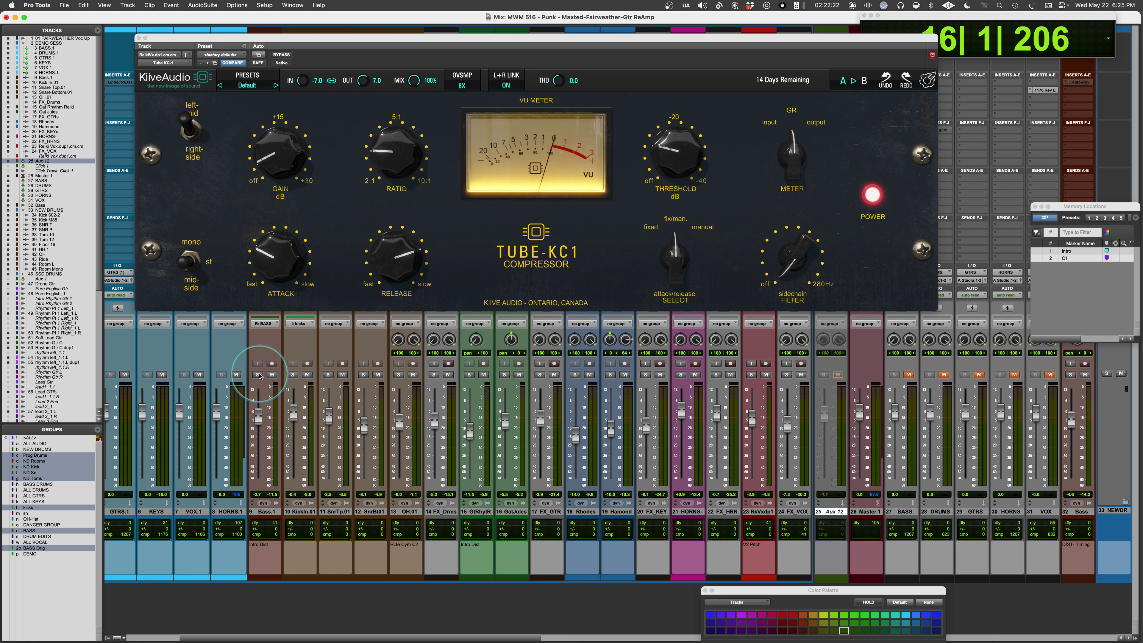
{"action": "left_click_drag", "start_coordinate": [491, 39], "coordinate": [620, 129]}
{"action": "left_click", "coordinate": [265, 162]}
{"action": "left_click", "coordinate": [349, 411]}
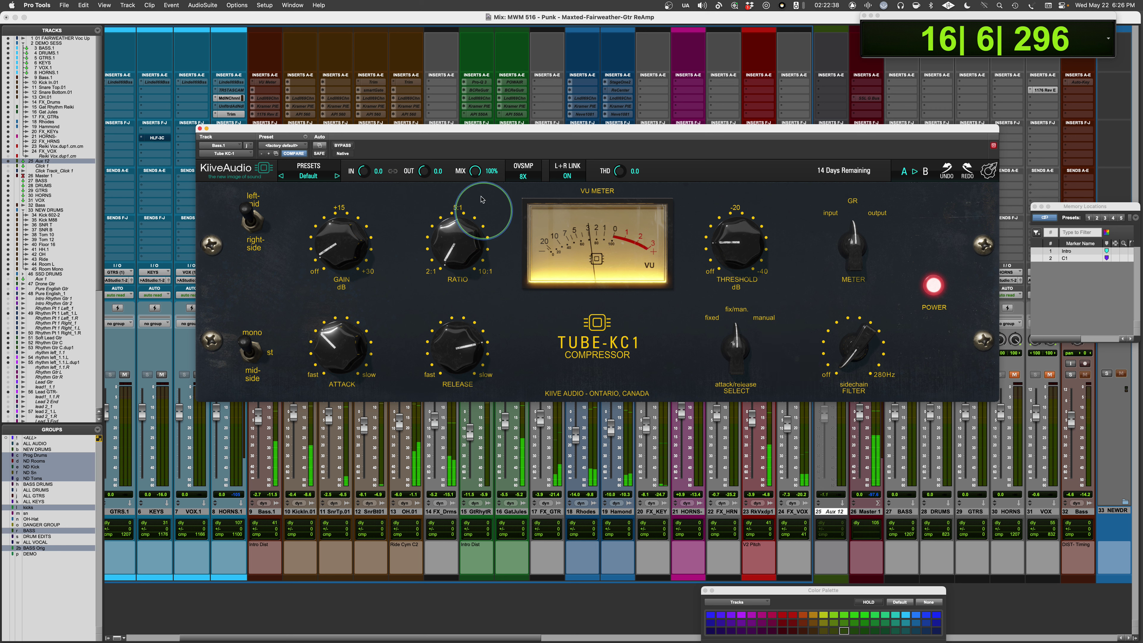
- Check the bass with the compressor bypassed, then set its gain to about 3.34 dB and fine-tune the threshold
{"action": "left_click", "coordinate": [342, 146]}
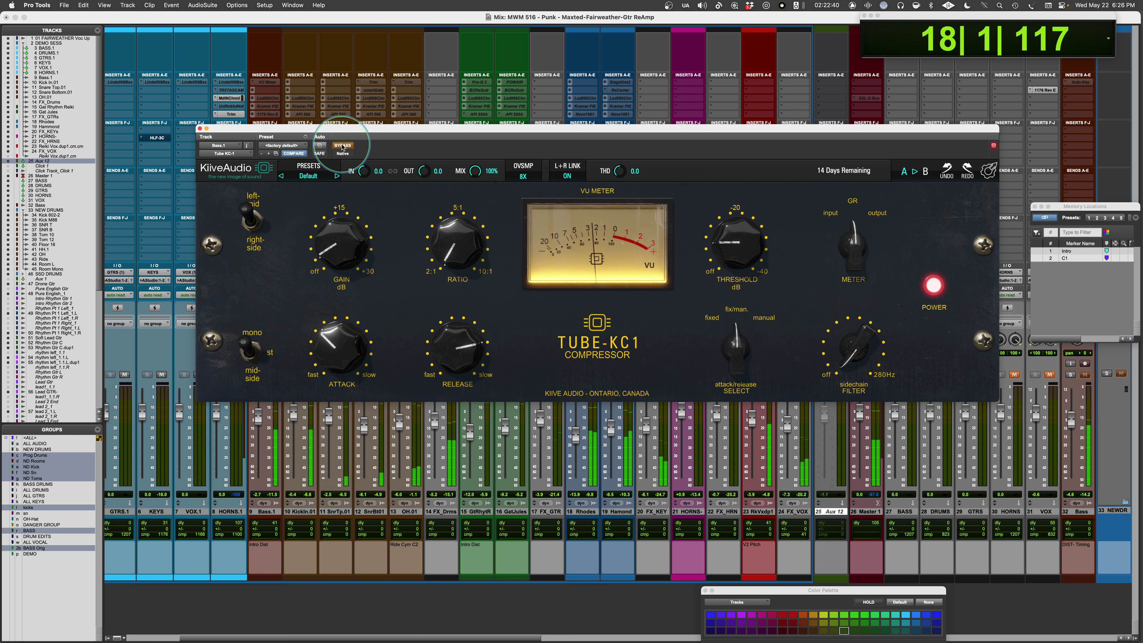
{"action": "left_click", "coordinate": [342, 146]}
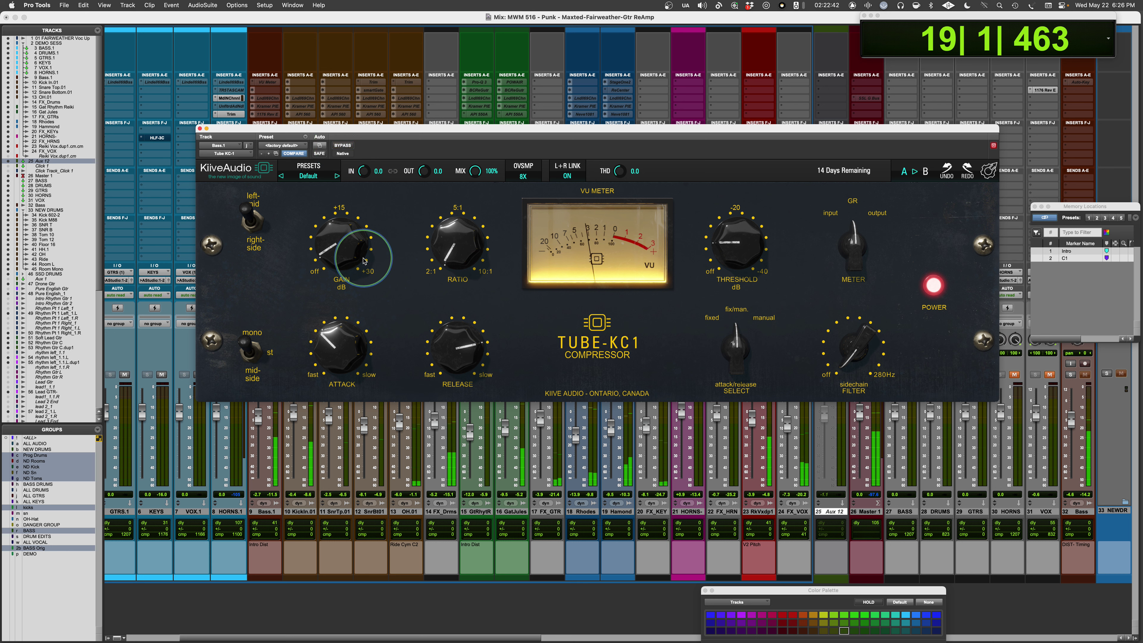
{"action": "left_click", "coordinate": [327, 256]}
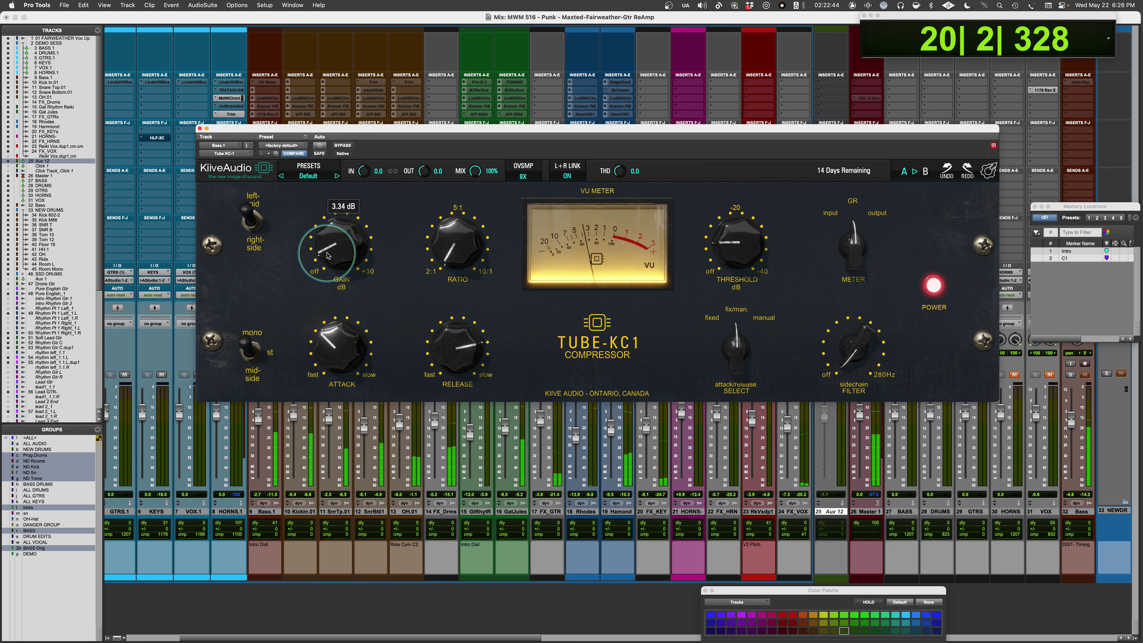
{"action": "left_click_drag", "start_coordinate": [730, 256], "coordinate": [730, 260]}
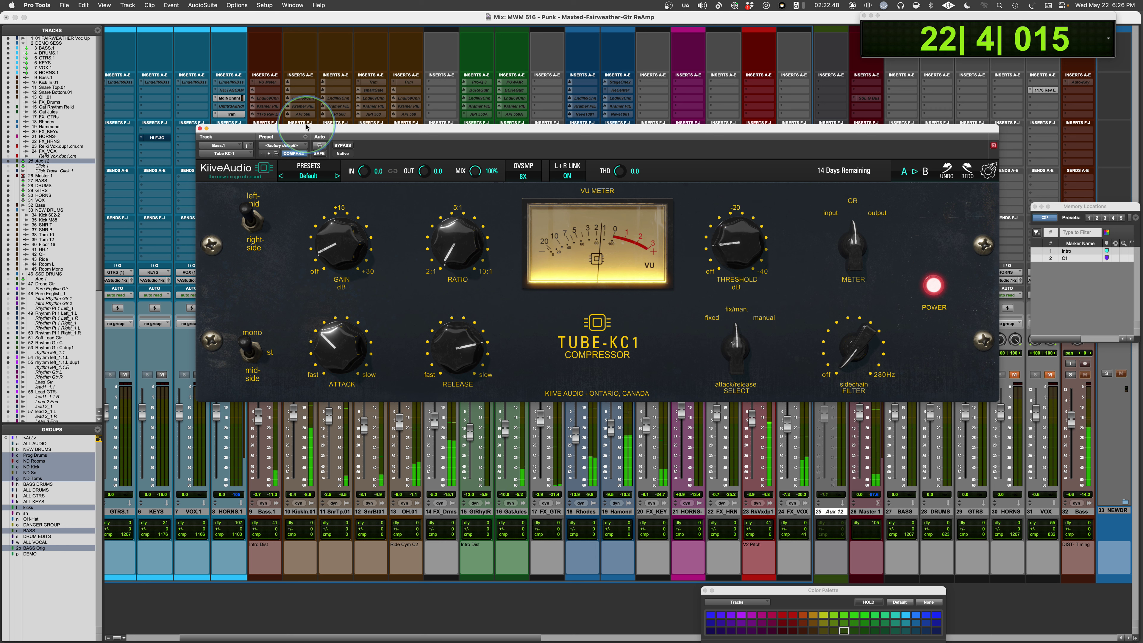
- Compare the bass with the compressor bypassed and active repeatedly during playback
{"action": "left_click", "coordinate": [343, 147]}
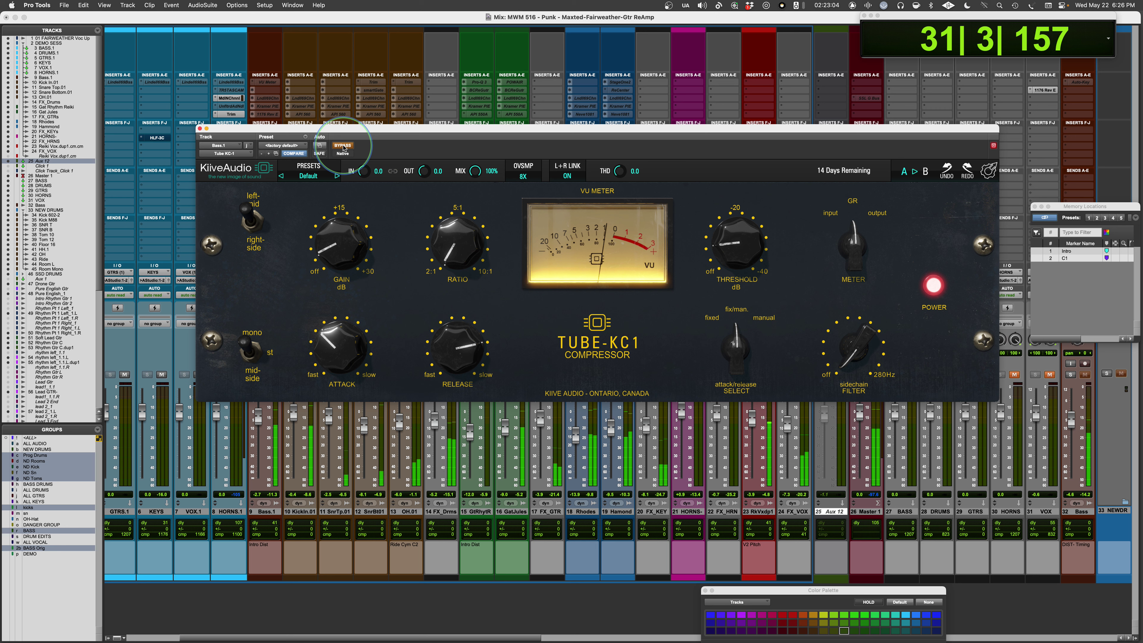
{"action": "left_click", "coordinate": [342, 146]}
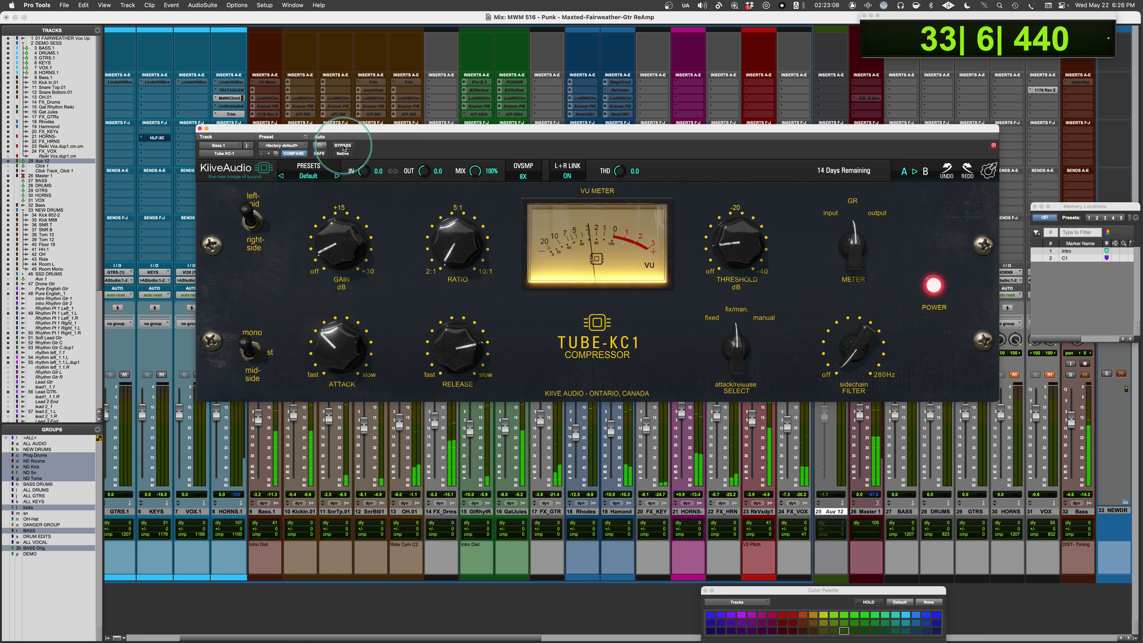
{"action": "key", "text": "space"}
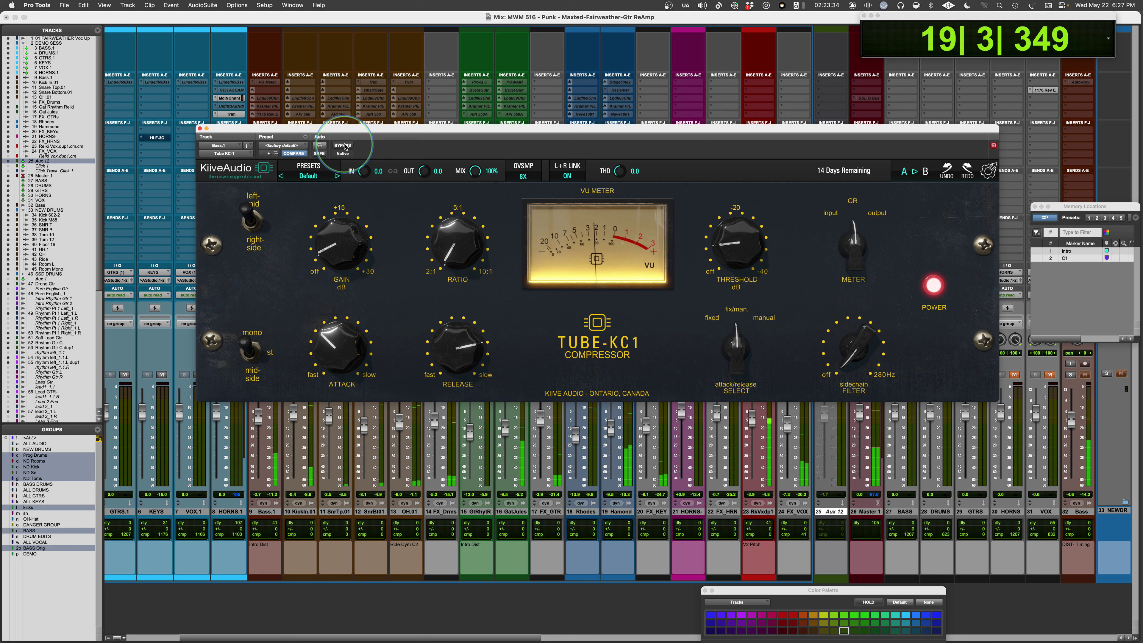
{"action": "left_click", "coordinate": [342, 145]}
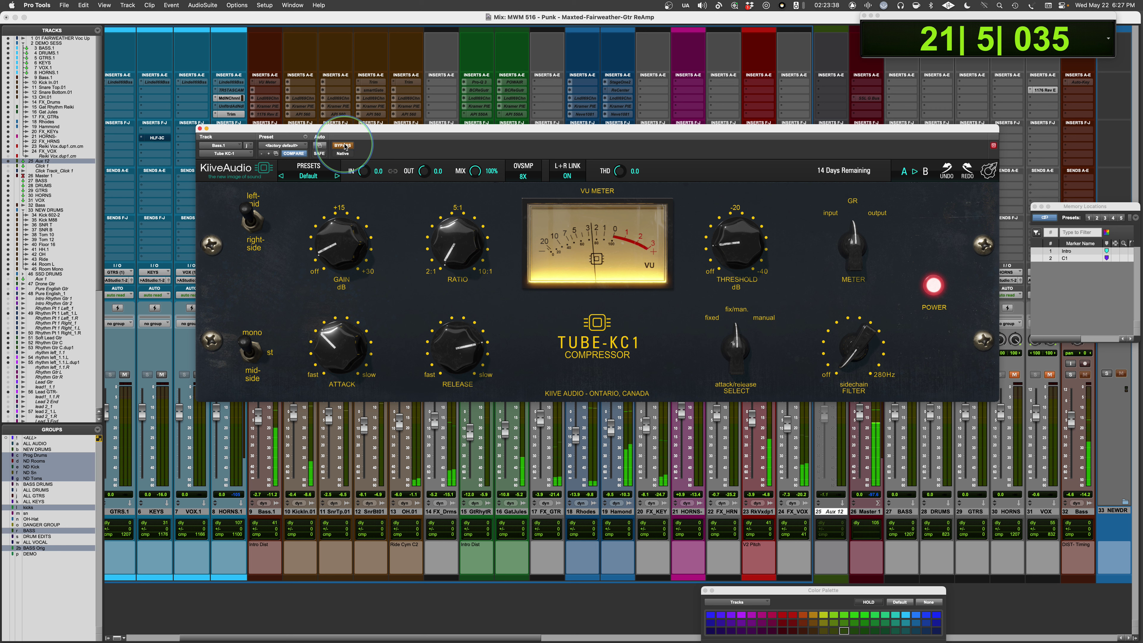
{"action": "left_click", "coordinate": [342, 146]}
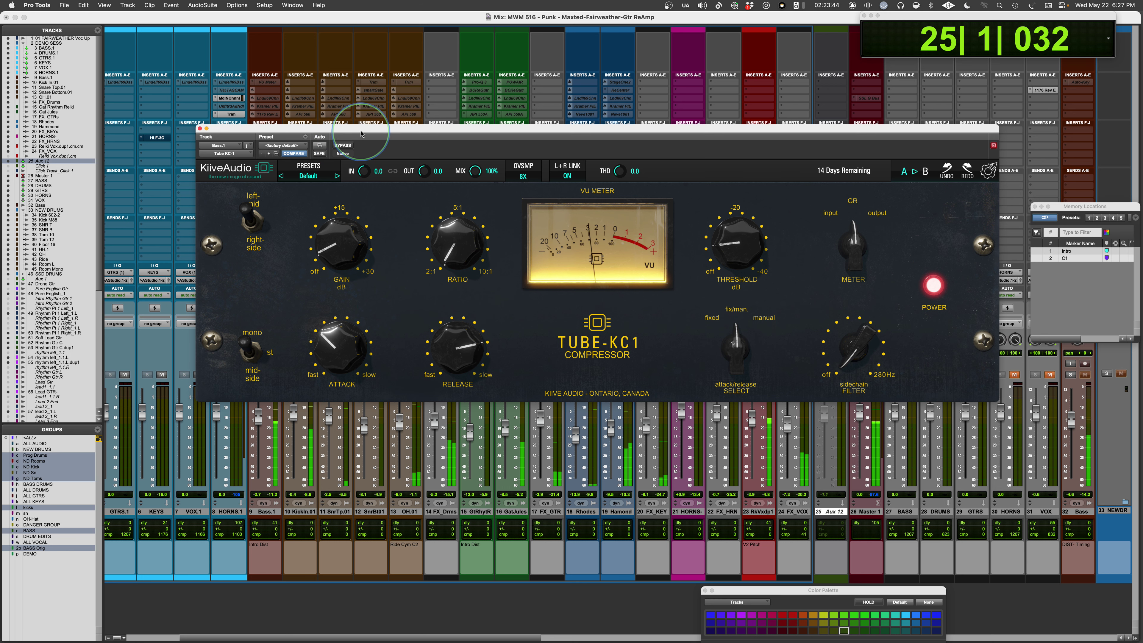
- Open the Tube KC-1 compressor on the Master 1 track and reposition its window
{"action": "left_click_drag", "start_coordinate": [362, 129], "coordinate": [435, 96]}
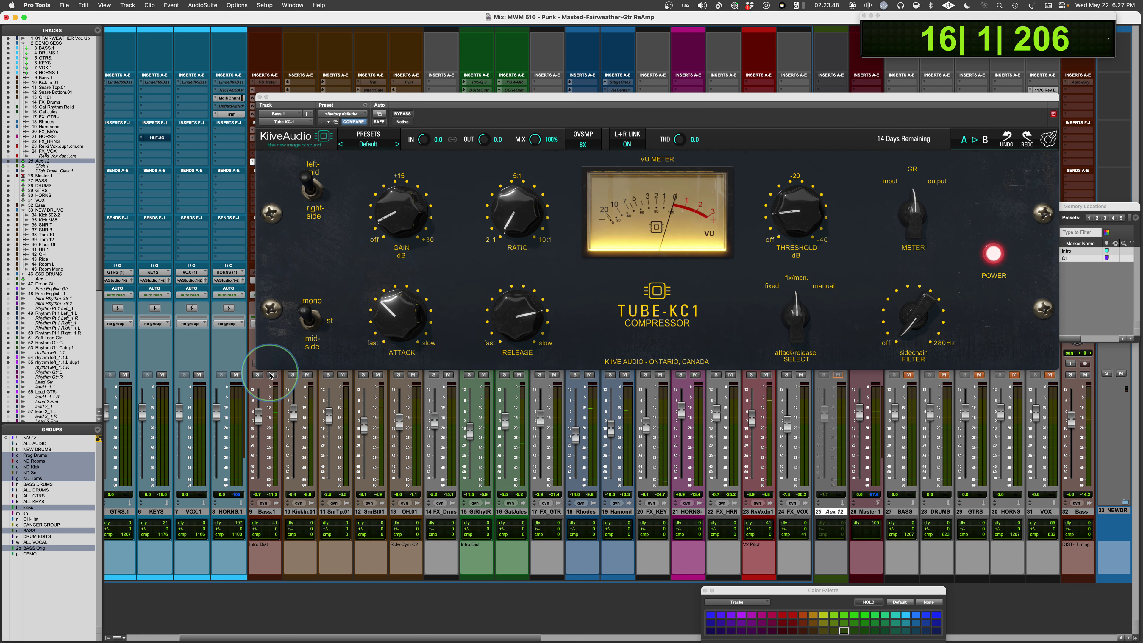
{"action": "left_click_drag", "start_coordinate": [622, 97], "coordinate": [480, 245]}
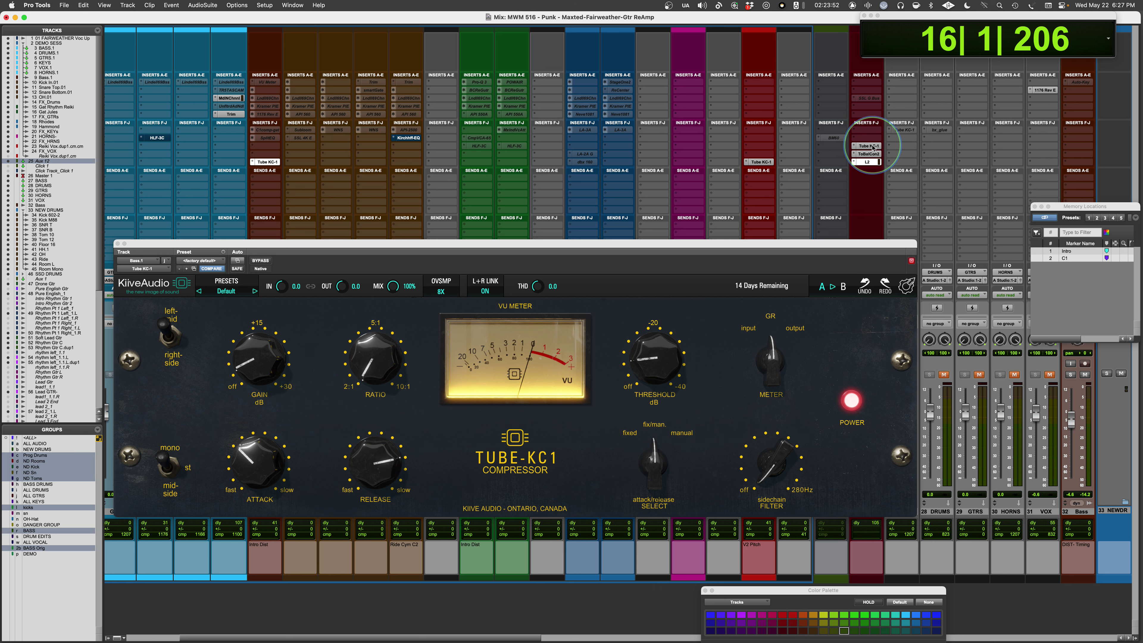
{"action": "left_click", "coordinate": [873, 147]}
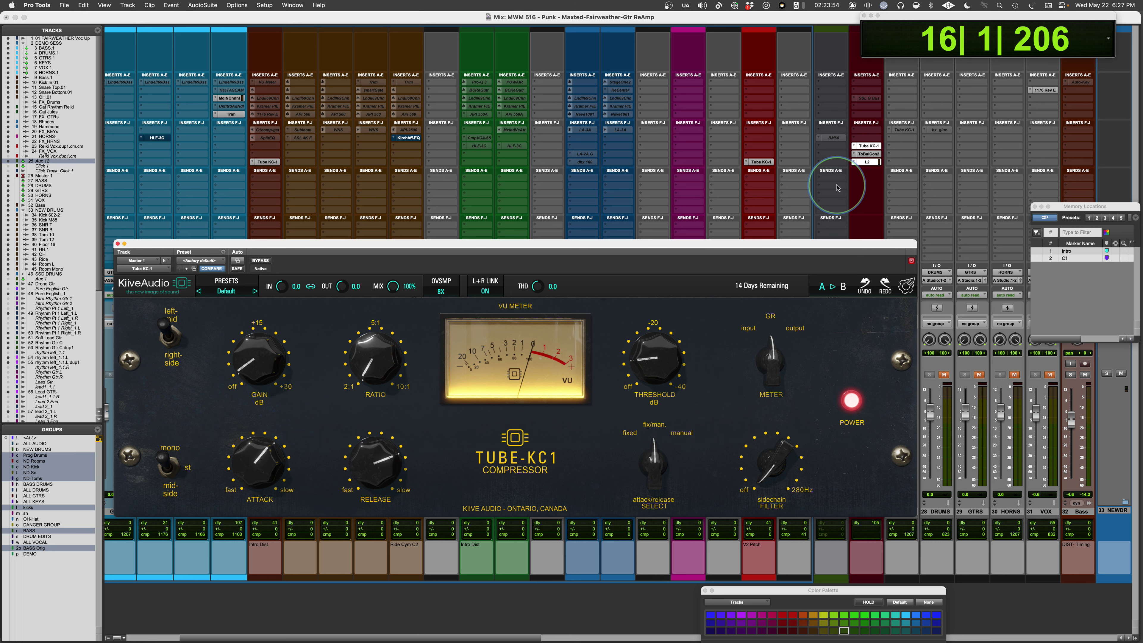
{"action": "left_click_drag", "start_coordinate": [691, 245], "coordinate": [751, 196]}
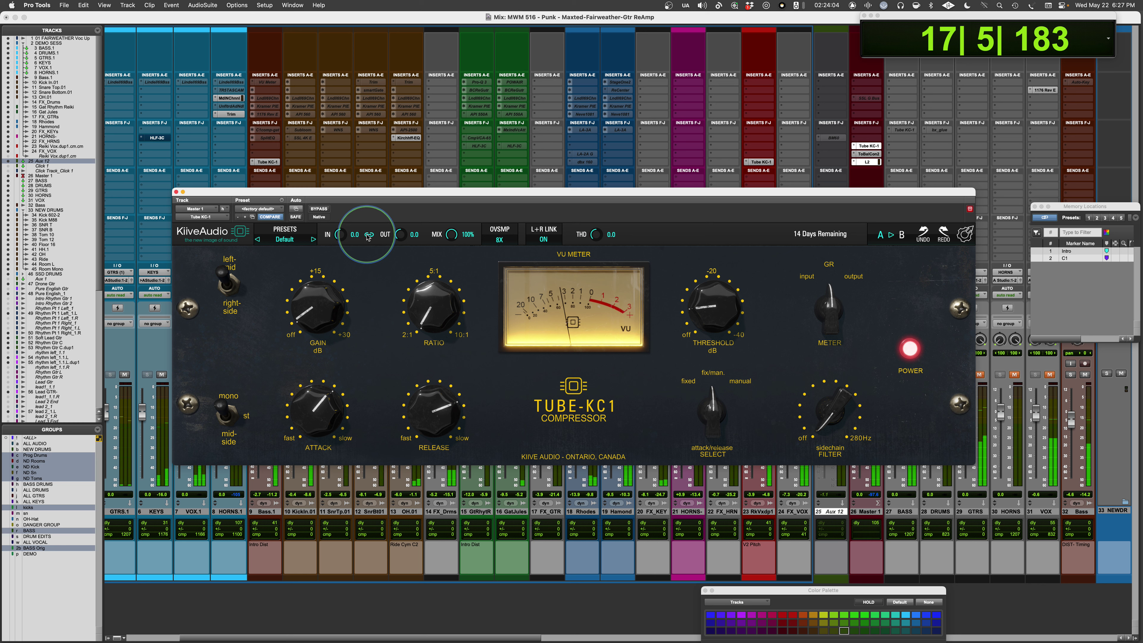
- Set the master compressor's linked input trim to -5.8 and output trim to 5.8 during playback
{"action": "left_click_drag", "start_coordinate": [339, 236], "coordinate": [337, 243]}
{"action": "scroll", "coordinate": [337, 243], "scroll_direction": "up", "scroll_amount": 7}
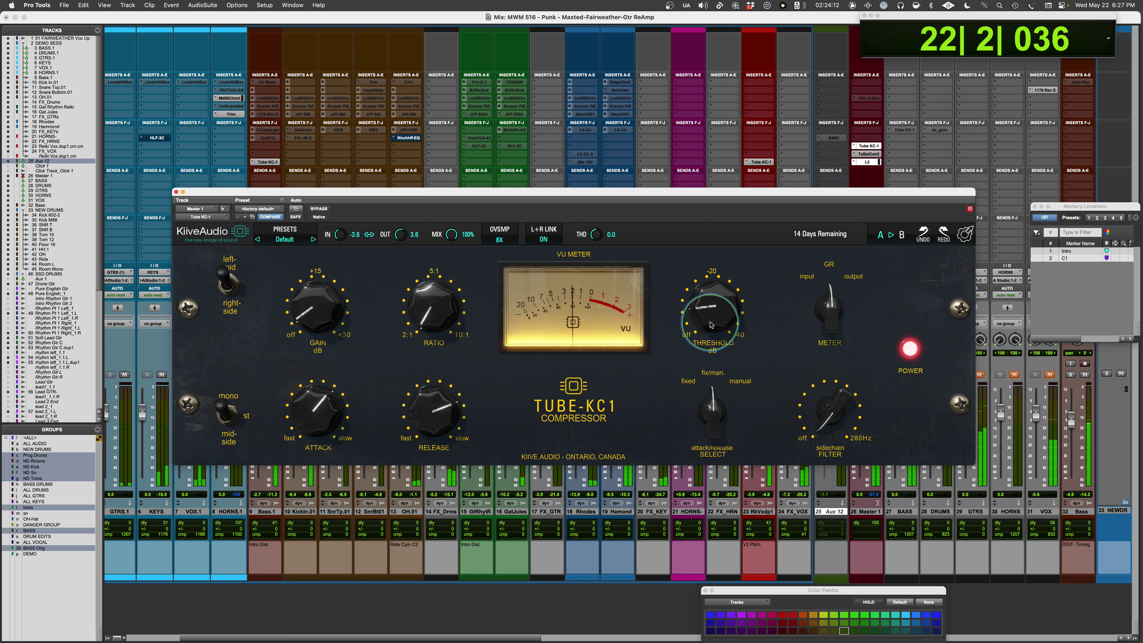
{"action": "scroll", "coordinate": [338, 242], "scroll_direction": "down", "scroll_amount": 10}
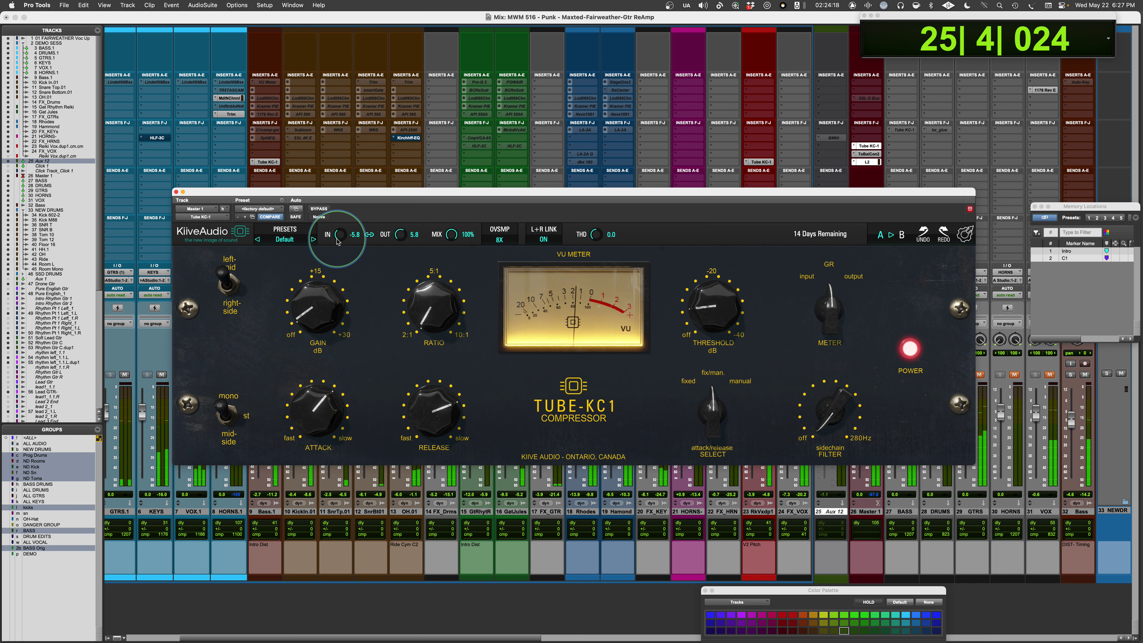
- Switch the master compressor's attack/release selector to manual and slow its attack
{"action": "left_click_drag", "start_coordinate": [422, 195], "coordinate": [388, 94]}
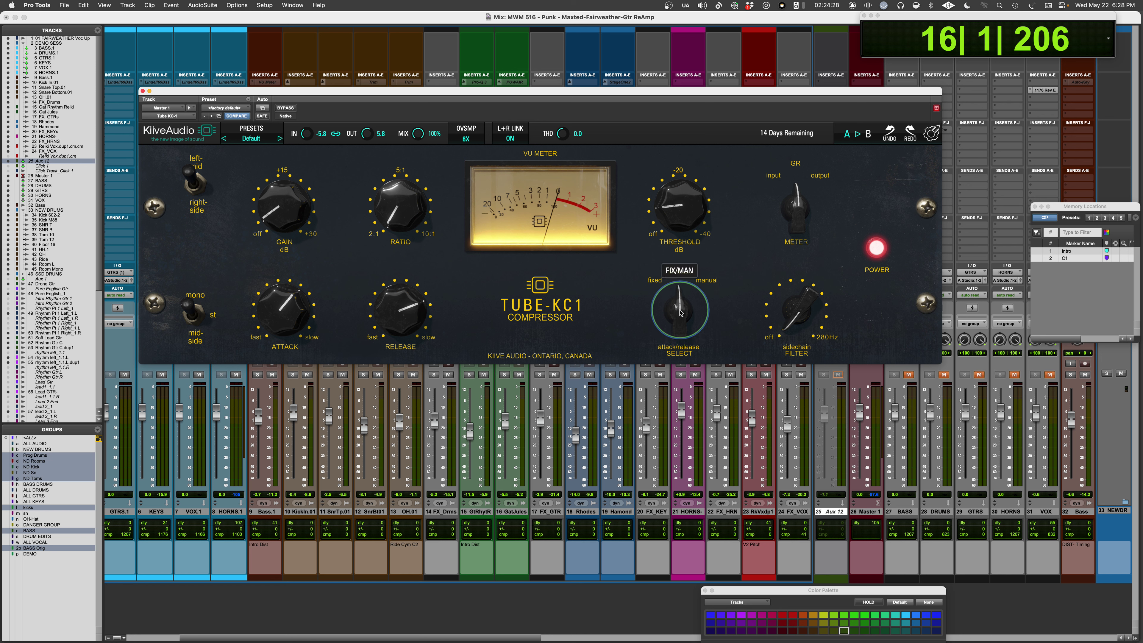
{"action": "left_click_drag", "start_coordinate": [680, 312], "coordinate": [695, 252]}
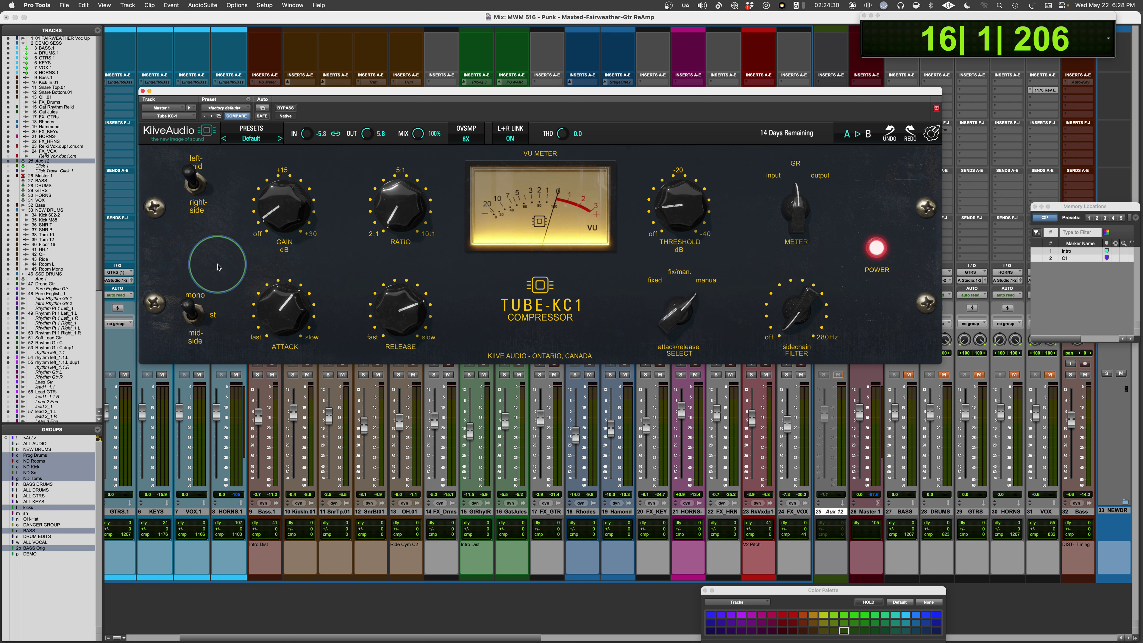
{"action": "left_click_drag", "start_coordinate": [276, 321], "coordinate": [277, 313]}
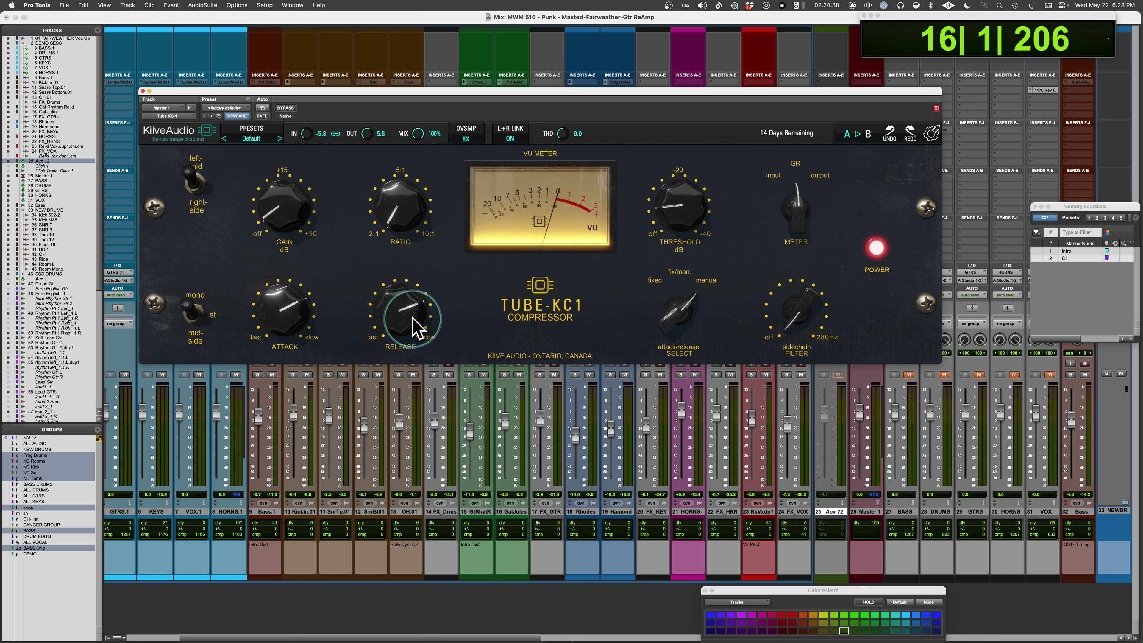
{"action": "mouse_move", "coordinate": [406, 323]}
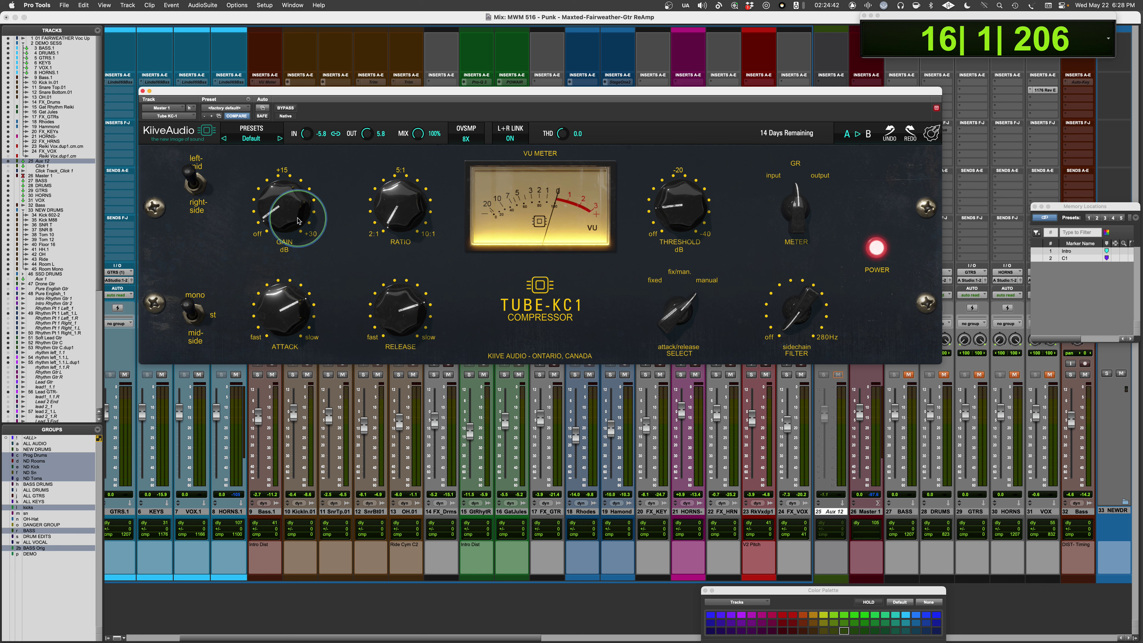
- Play the full mix and set the master compressor's threshold to about 7.35
{"action": "key", "text": "space"}
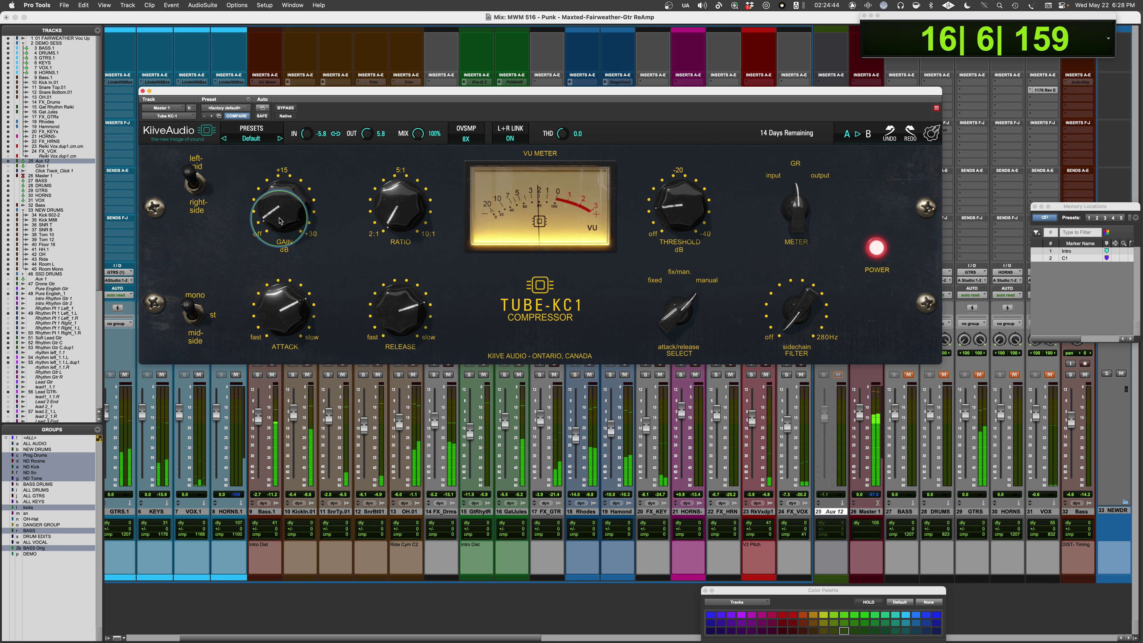
{"action": "mouse_move", "coordinate": [691, 203]}
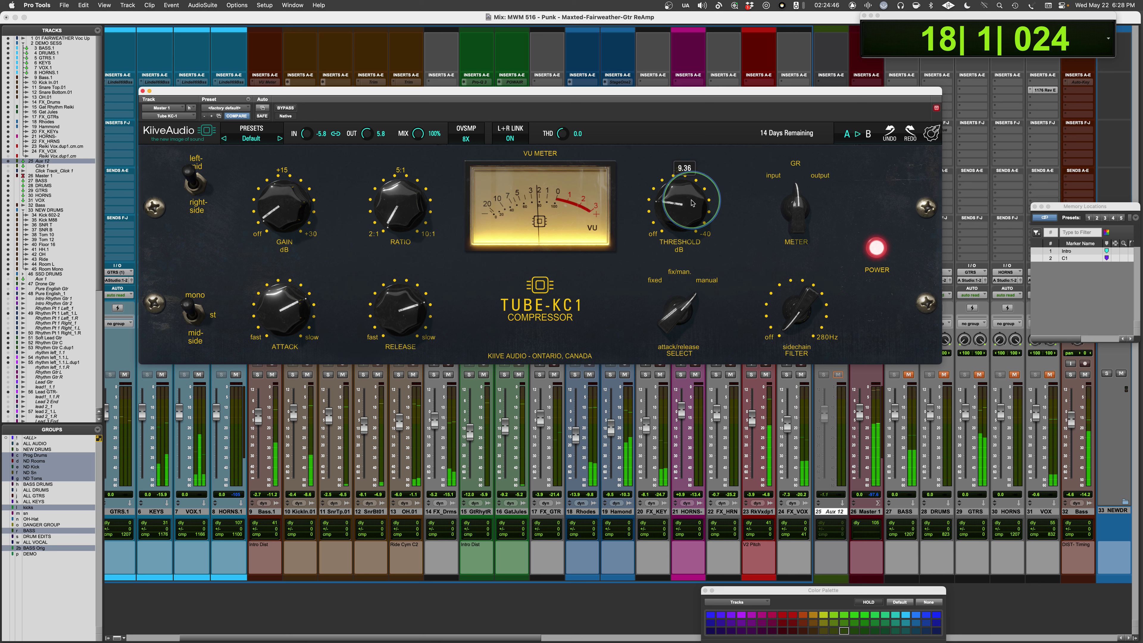
{"action": "left_click_drag", "start_coordinate": [692, 203], "coordinate": [689, 208]}
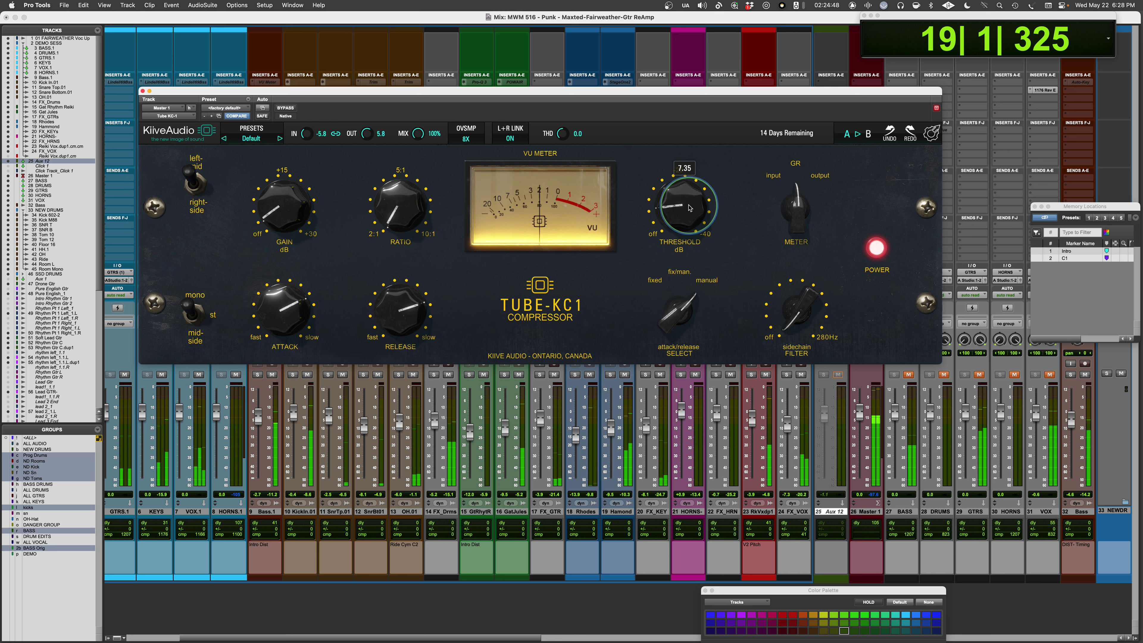
{"action": "mouse_move", "coordinate": [277, 218]}
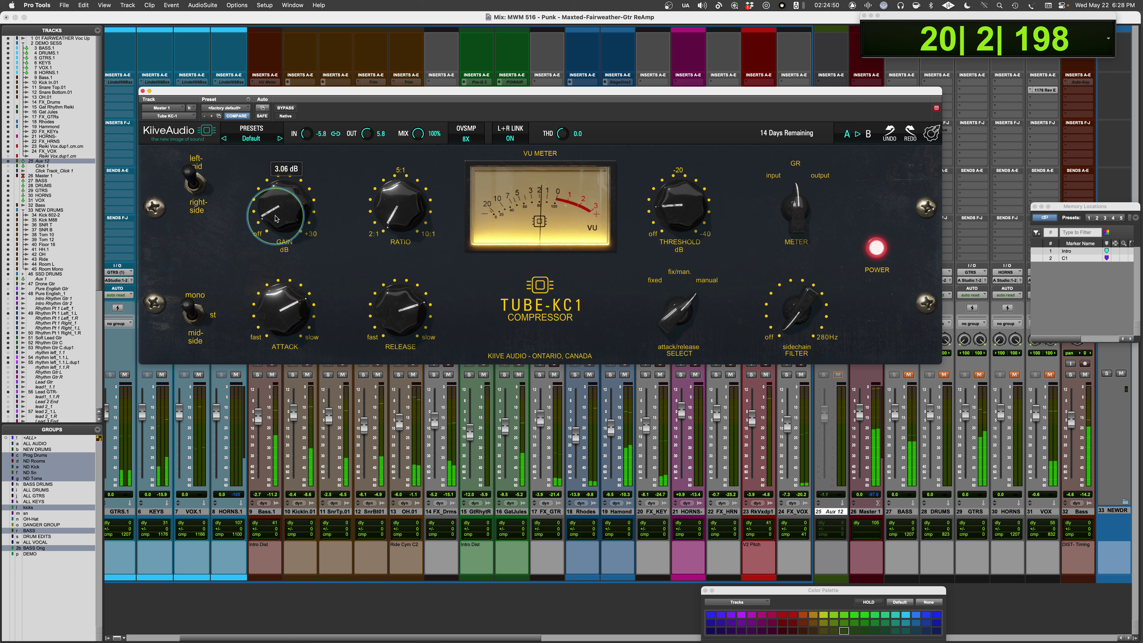
- Lower the master compressor's gain during playback and toggle bypass to match the compressed level against the unprocessed mix
{"action": "left_click_drag", "start_coordinate": [276, 219], "coordinate": [276, 221]}
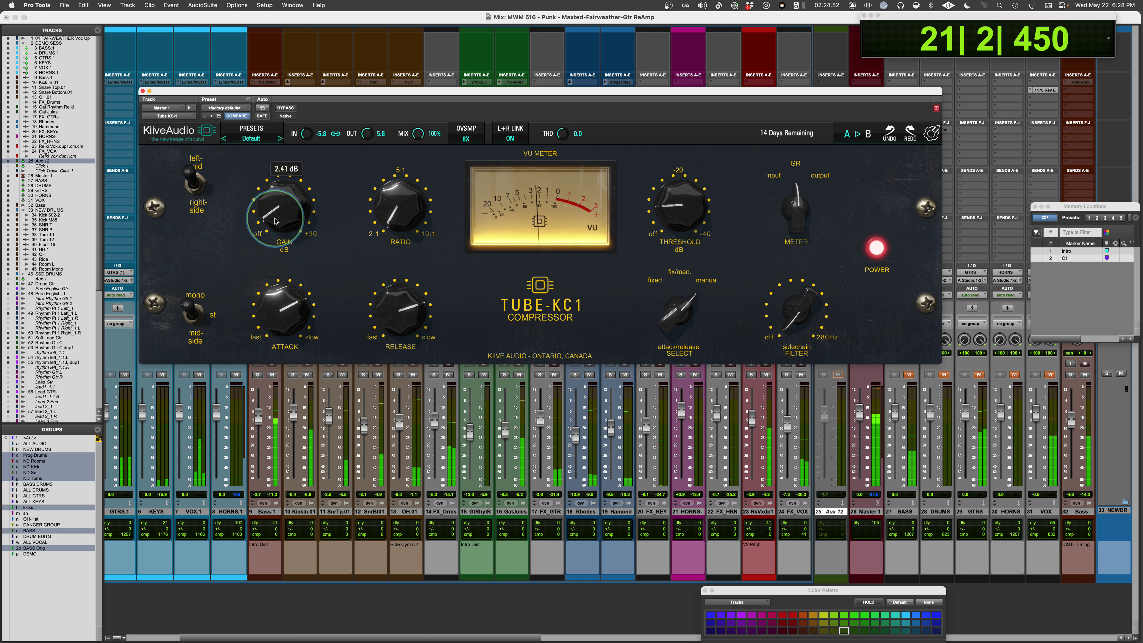
{"action": "left_click", "coordinate": [285, 108]}
{"action": "left_click_drag", "start_coordinate": [280, 204], "coordinate": [281, 206]}
{"action": "left_click", "coordinate": [283, 109]}
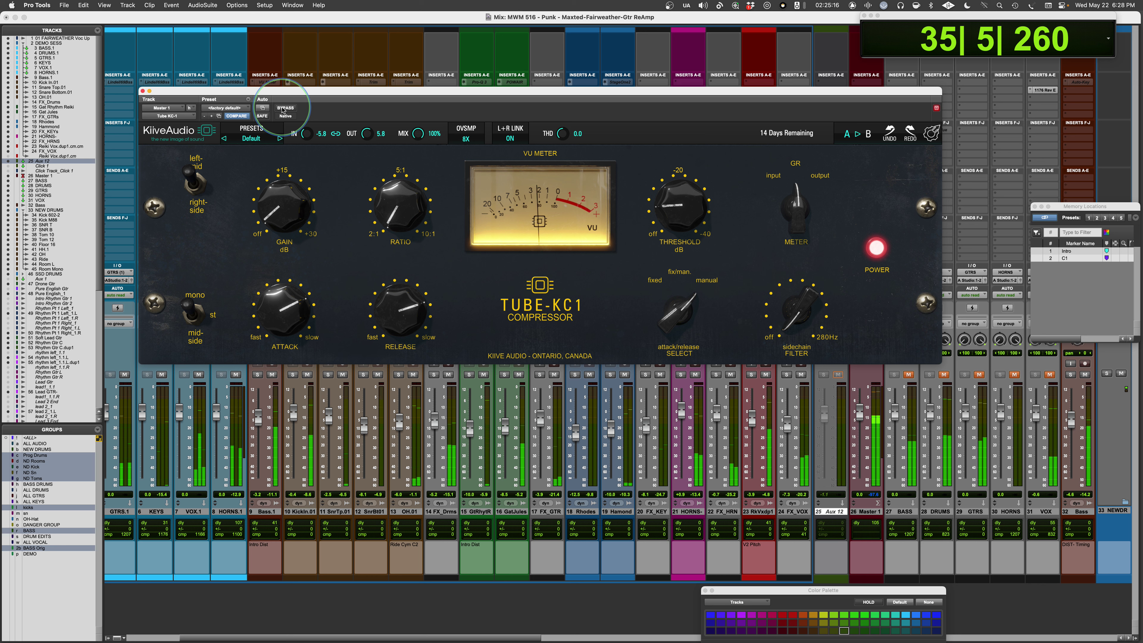
{"action": "left_click", "coordinate": [284, 108]}
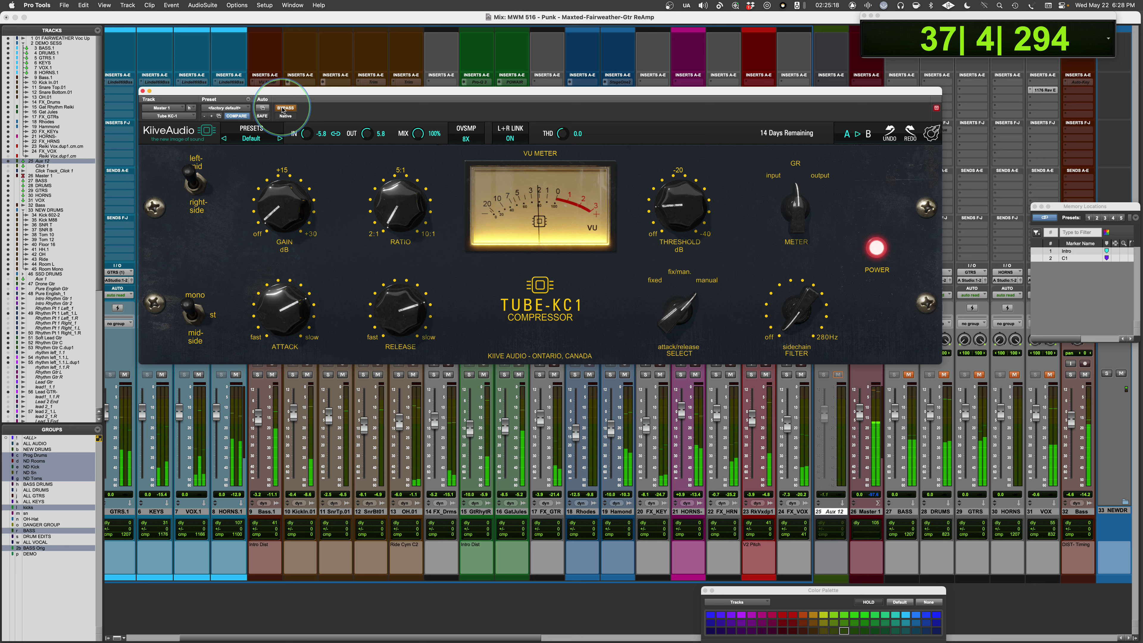
{"action": "left_click", "coordinate": [283, 108]}
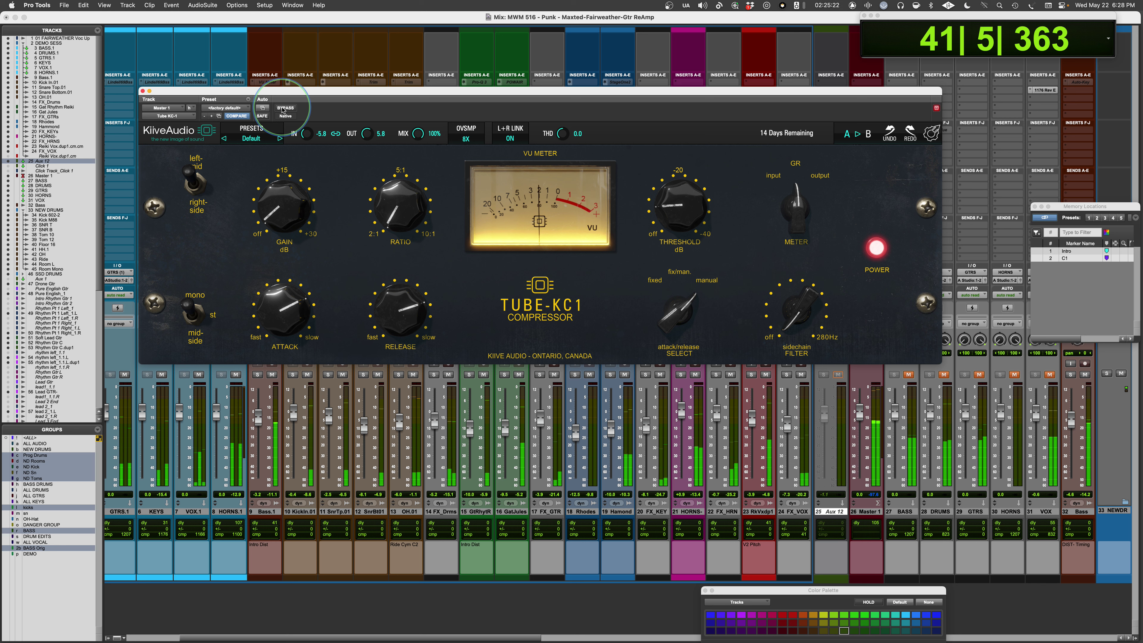
{"action": "mouse_move", "coordinate": [277, 207]}
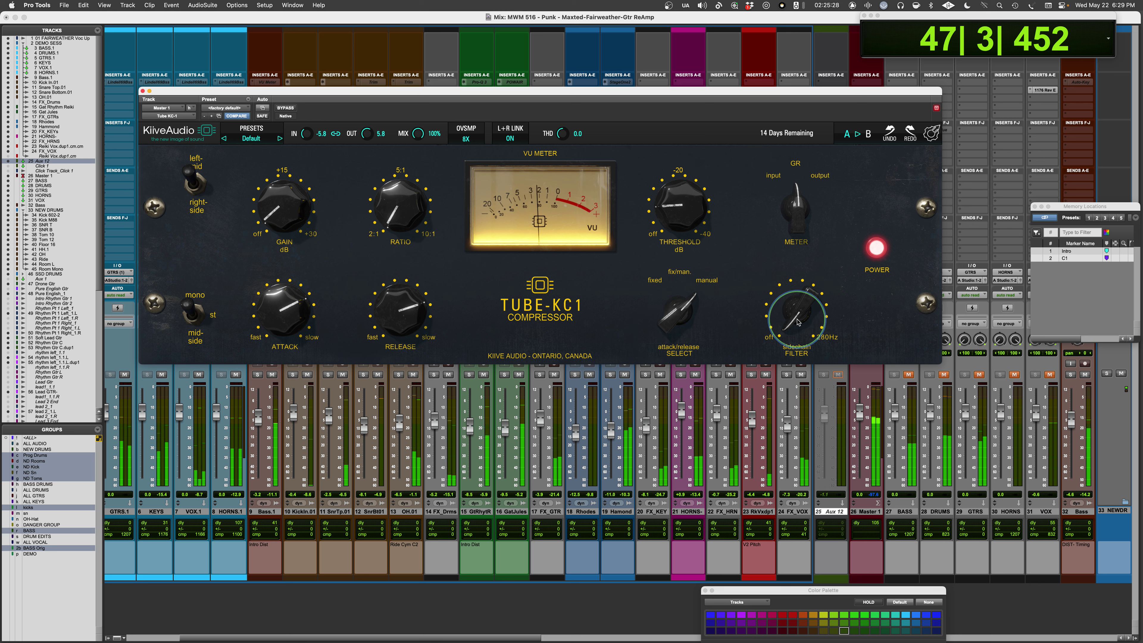
- Raise the master compressor's sidechain filter frequency and compare the mix with the compressor bypassed and engaged
{"action": "left_click_drag", "start_coordinate": [800, 305], "coordinate": [787, 267]}
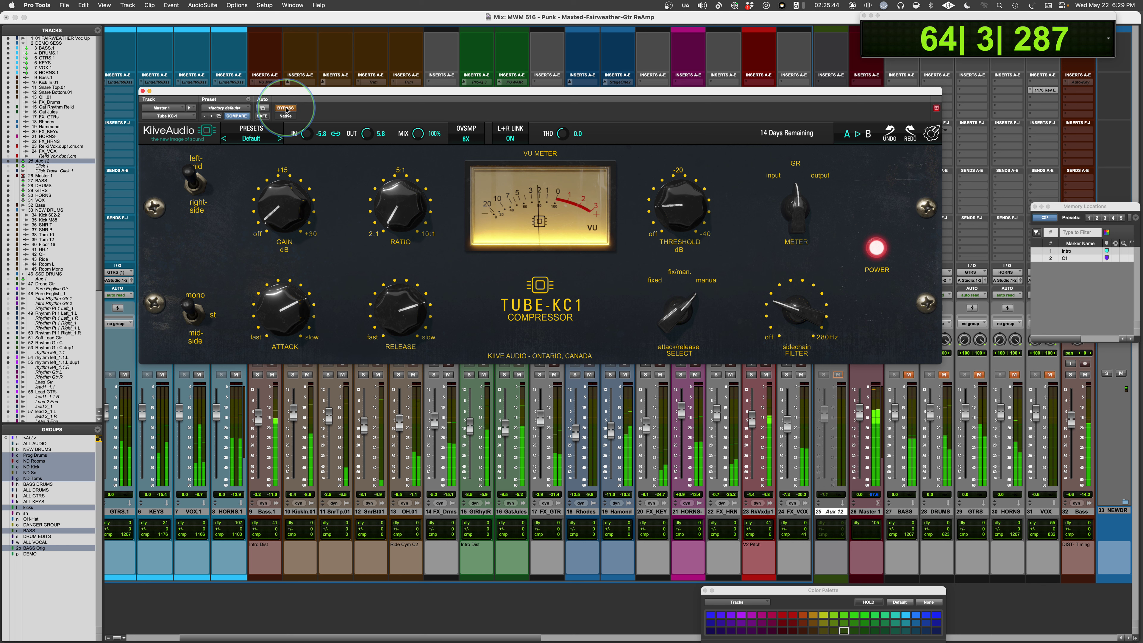
{"action": "left_click", "coordinate": [286, 111]}
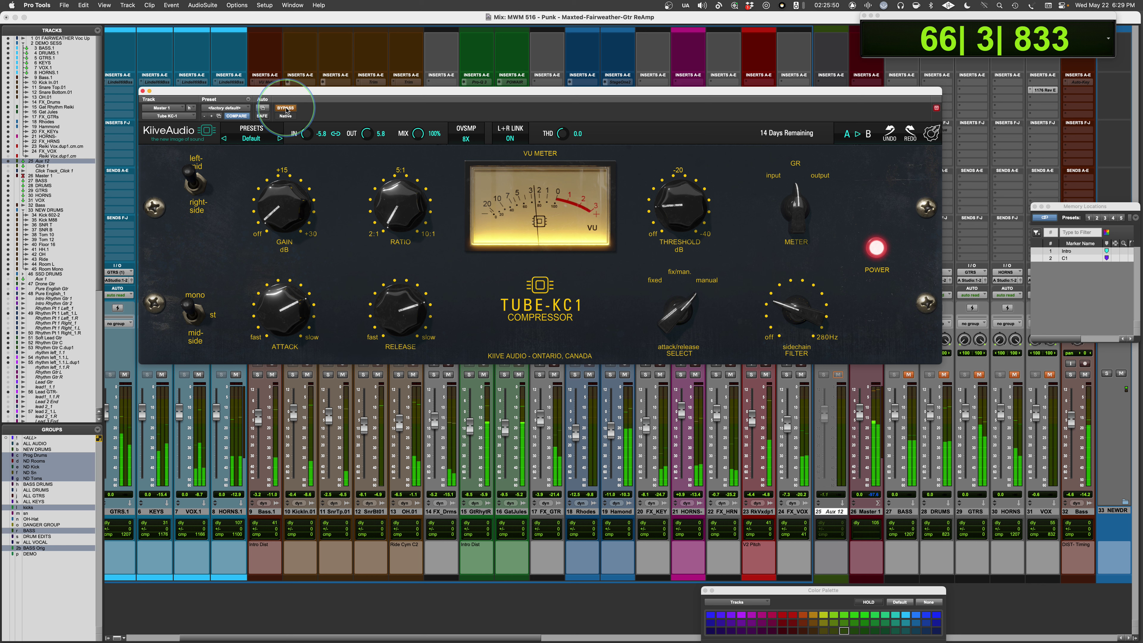
{"action": "left_click", "coordinate": [286, 108]}
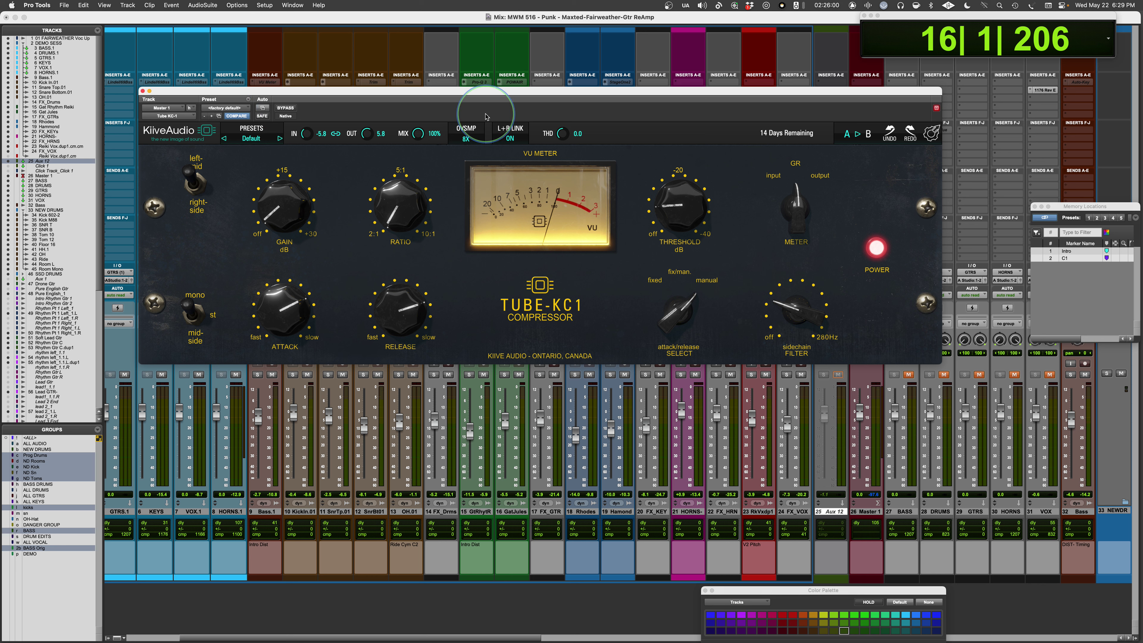
- Switch the master compressor's attack/release selector to fix/man., then set a faster attack and fine-tune the release
{"action": "left_click_drag", "start_coordinate": [673, 328], "coordinate": [675, 334]}
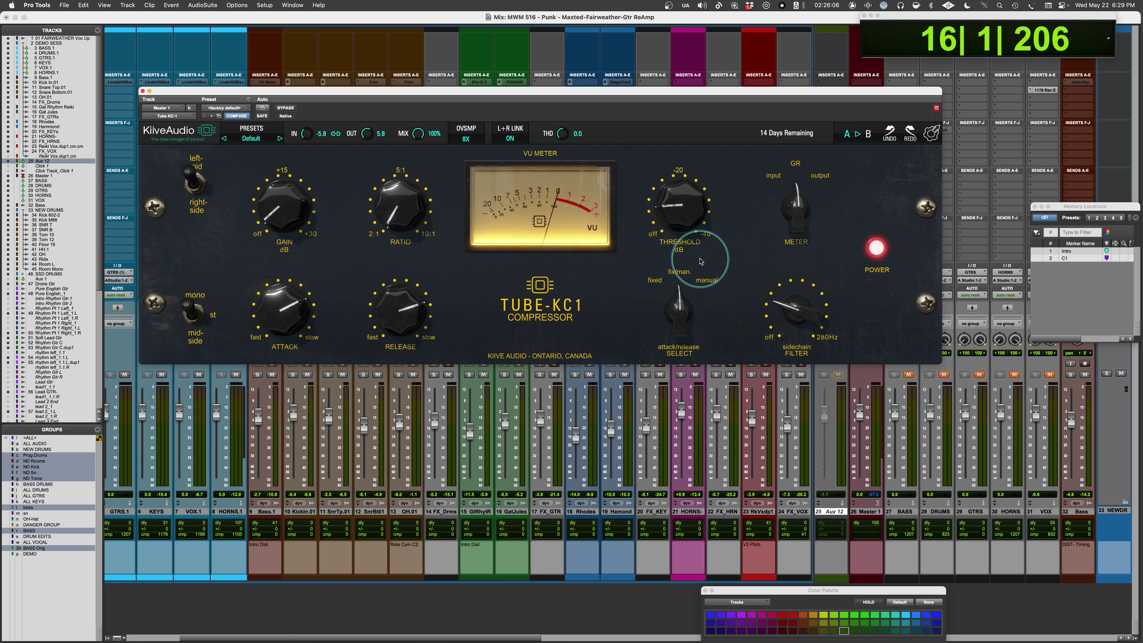
{"action": "left_click_drag", "start_coordinate": [282, 315], "coordinate": [273, 374]}
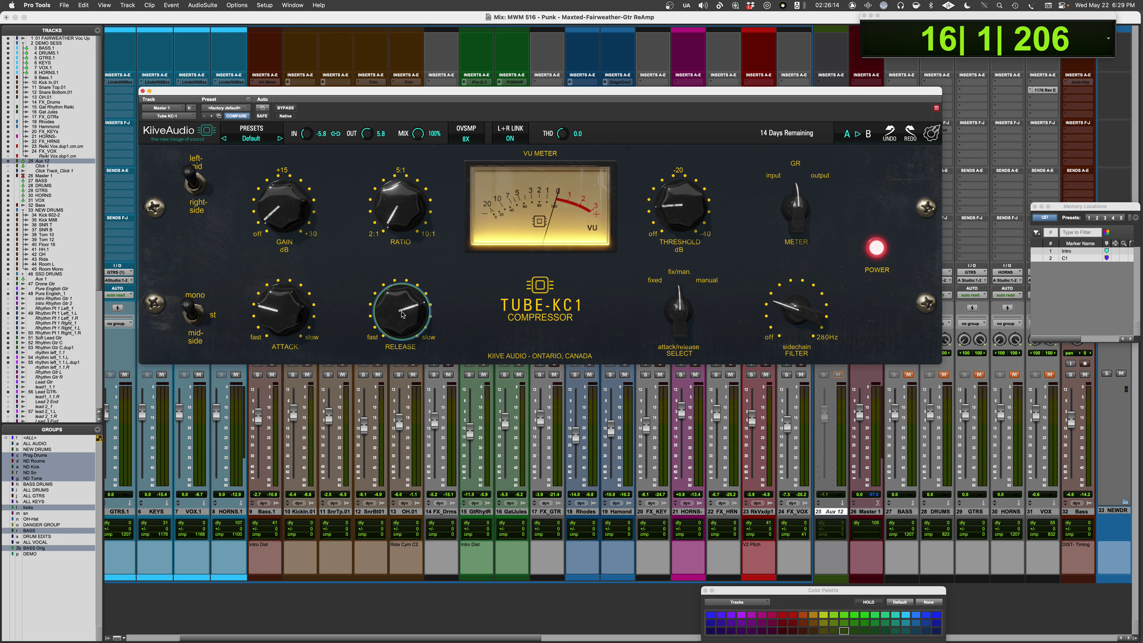
{"action": "left_click_drag", "start_coordinate": [402, 314], "coordinate": [402, 316]}
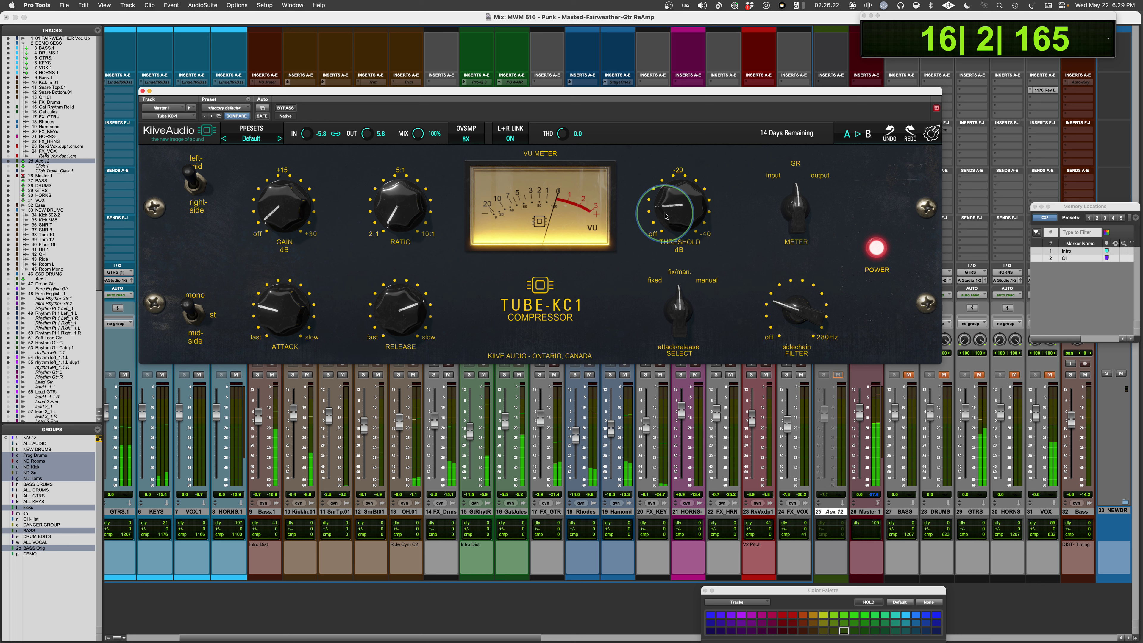
- Play the full mix and fine-tune the master compressor's threshold and attack in fix/man. mode
{"action": "left_click_drag", "start_coordinate": [665, 216], "coordinate": [671, 208]}
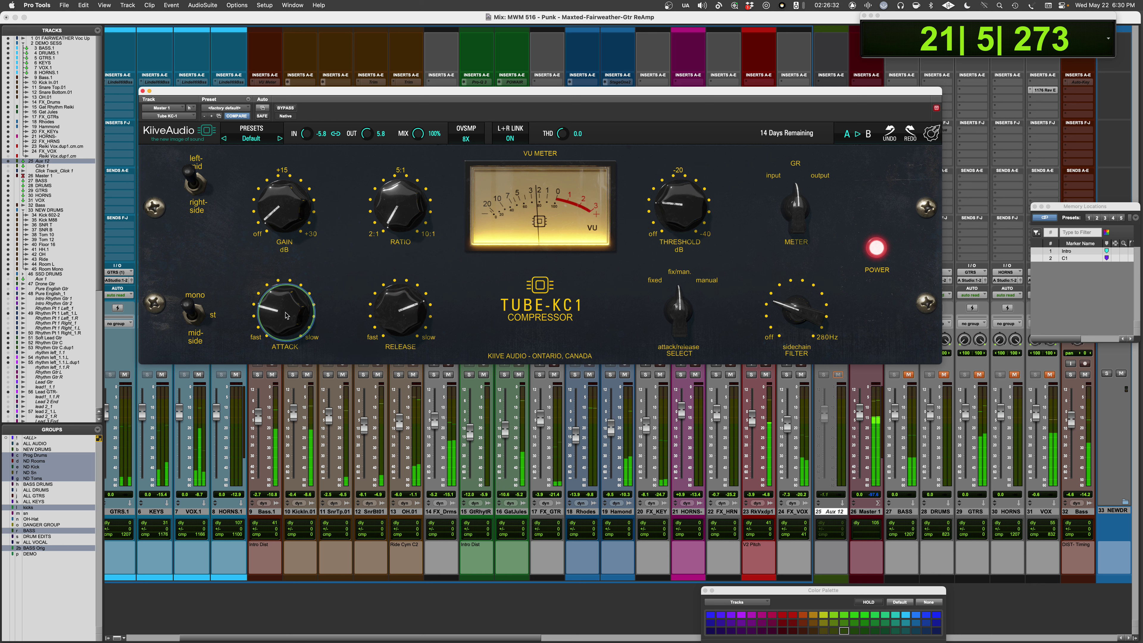
{"action": "mouse_move", "coordinate": [277, 305]}
{"action": "left_mouse_down"}
{"action": "mouse_move", "coordinate": [270, 353]}
{"action": "mouse_move", "coordinate": [268, 287]}
{"action": "left_mouse_up"}
- Set the master compressor's gain to about 2.01 dB, comparing against bypass, and stop playback with it engaged
{"action": "left_click", "coordinate": [285, 108]}
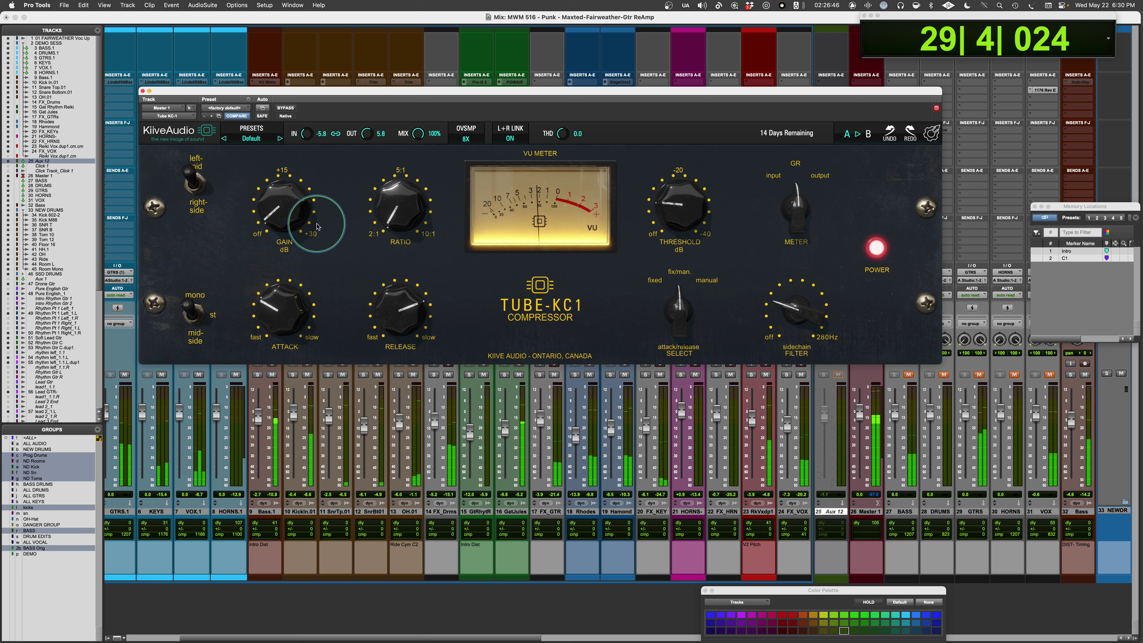
{"action": "left_click_drag", "start_coordinate": [281, 218], "coordinate": [281, 217]}
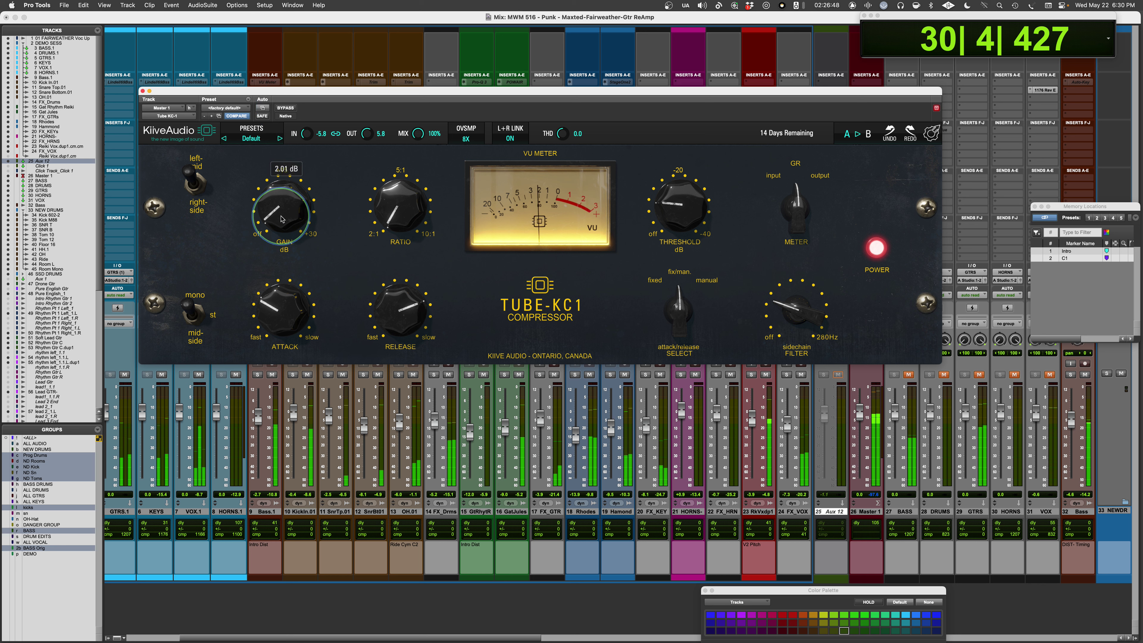
{"action": "left_click", "coordinate": [282, 109]}
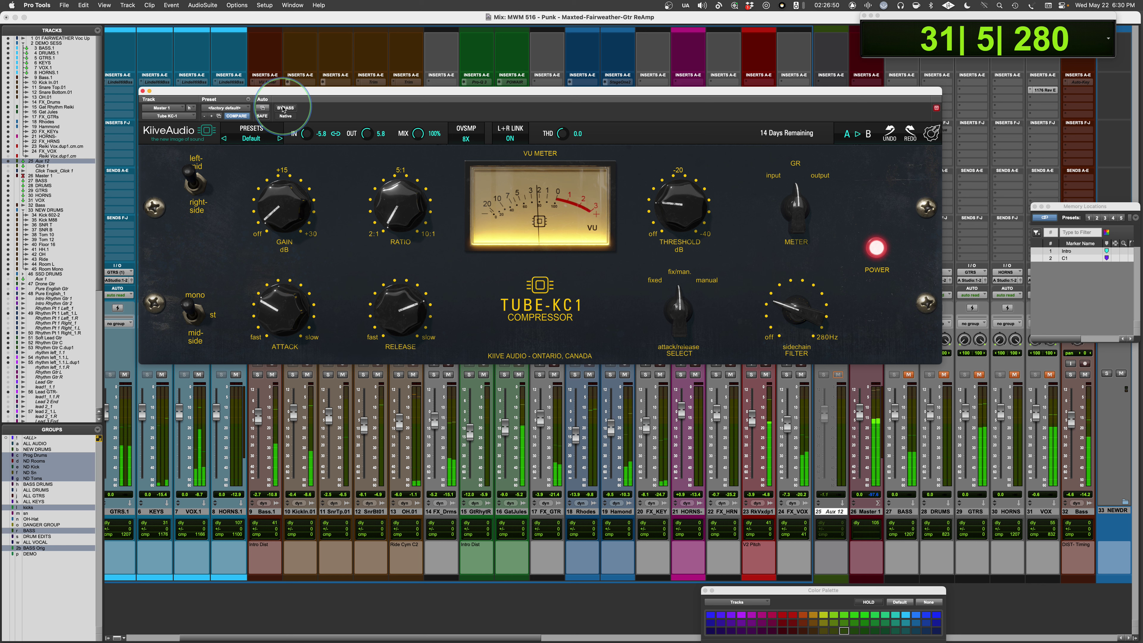
{"action": "left_click", "coordinate": [285, 109]}
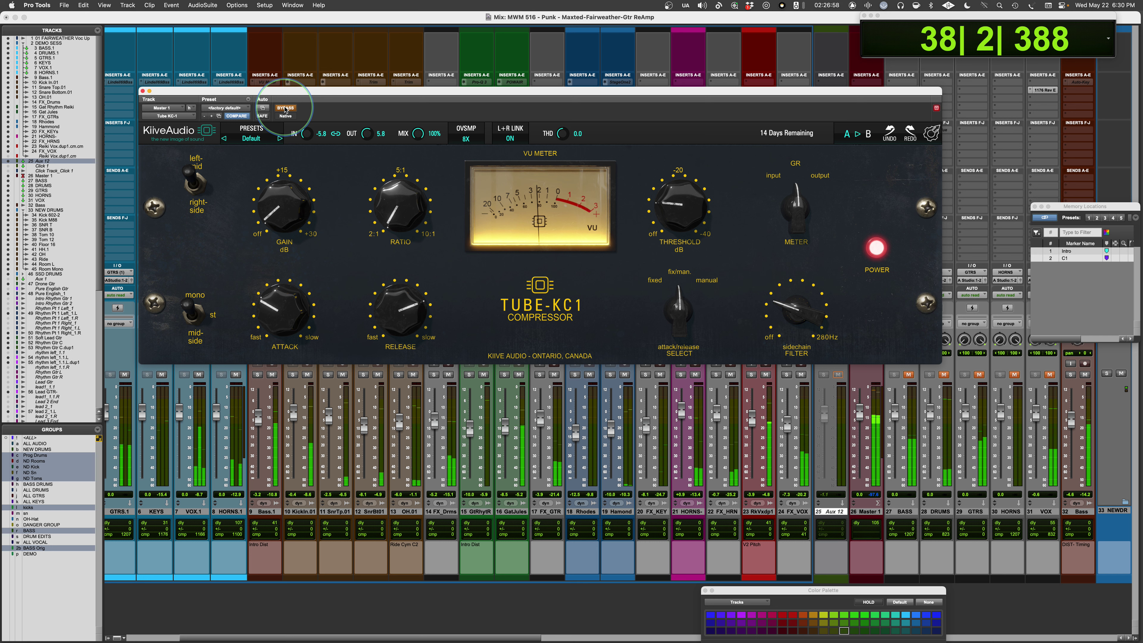
{"action": "left_click", "coordinate": [284, 109]}
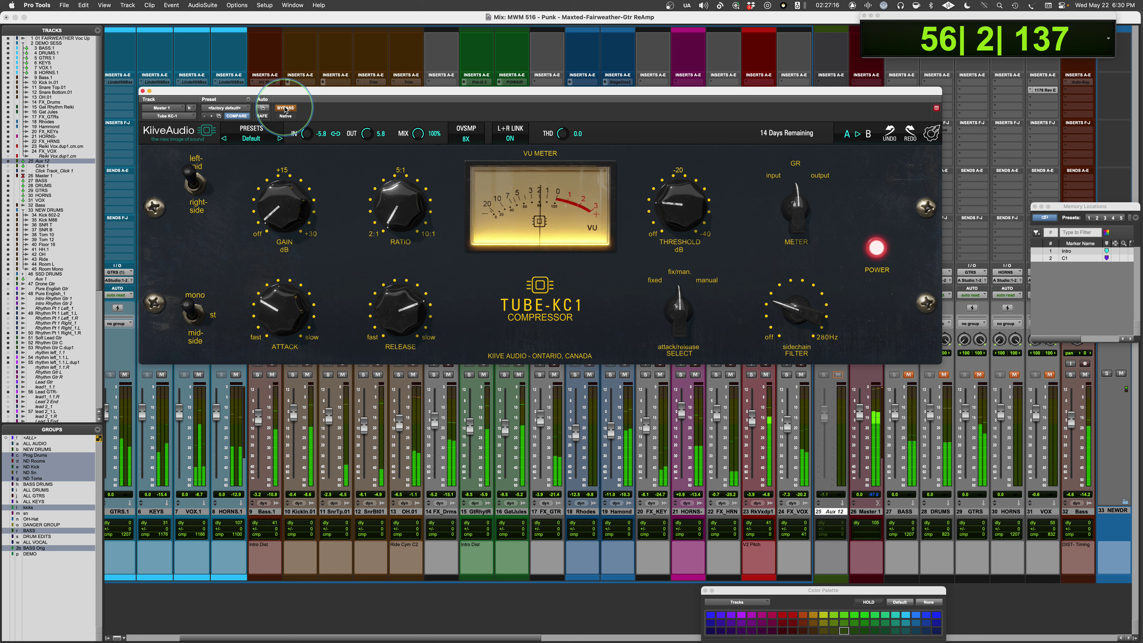
{"action": "left_click", "coordinate": [285, 108]}
{"action": "left_click", "coordinate": [284, 108]}
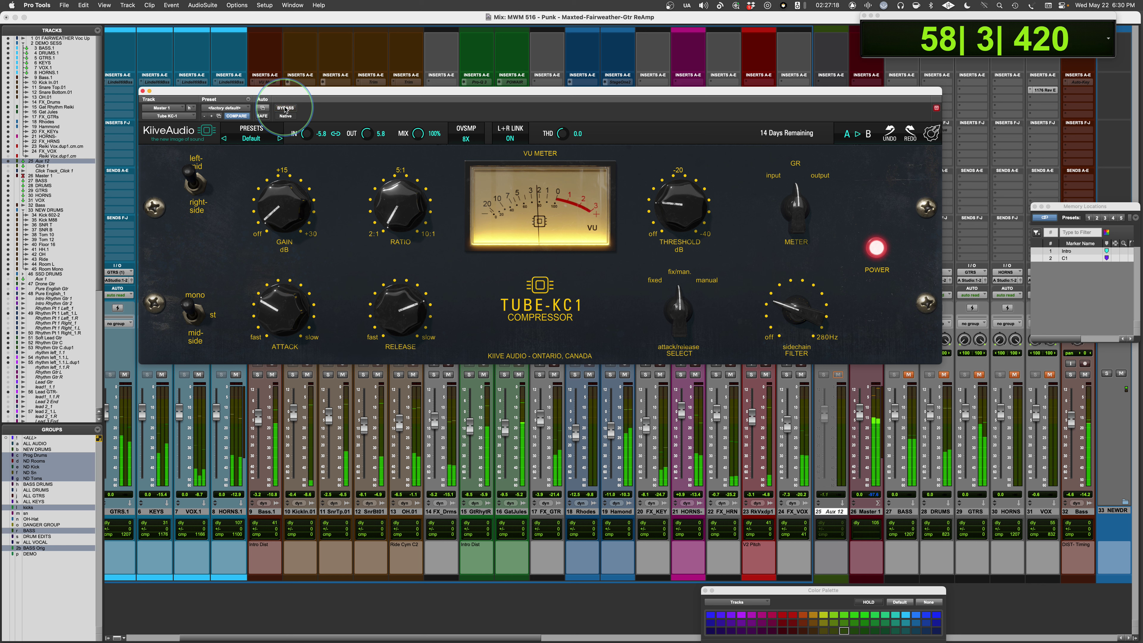
{"action": "key", "text": "space"}
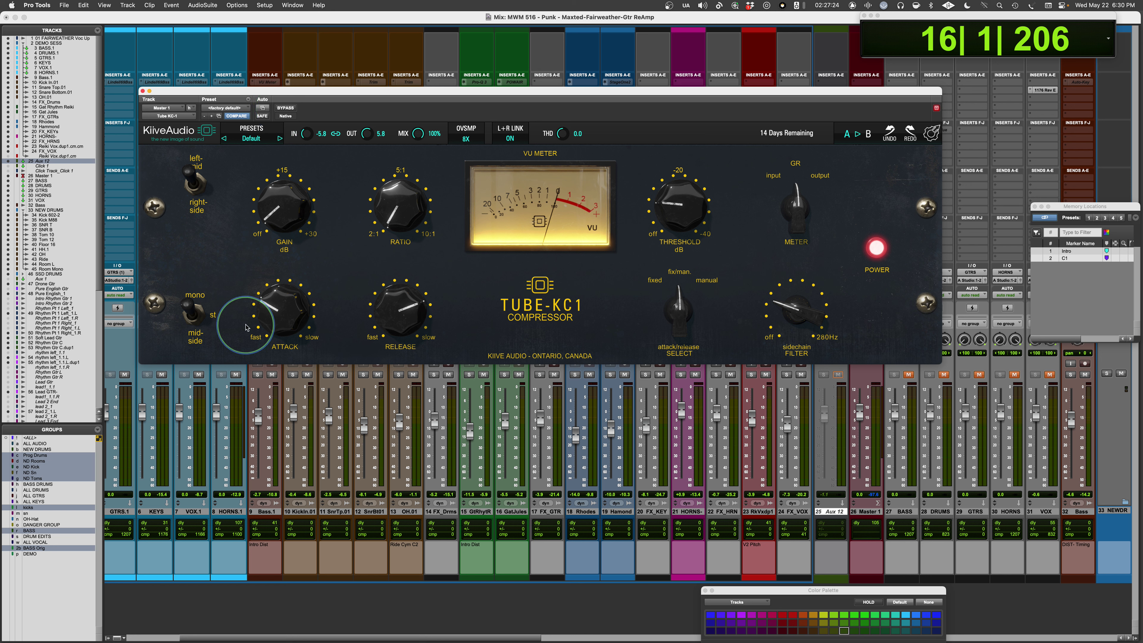
- Turn off the master compressor's L+R link, comparing the linked and unlinked settings while the mix plays
{"action": "left_click", "coordinate": [510, 137]}
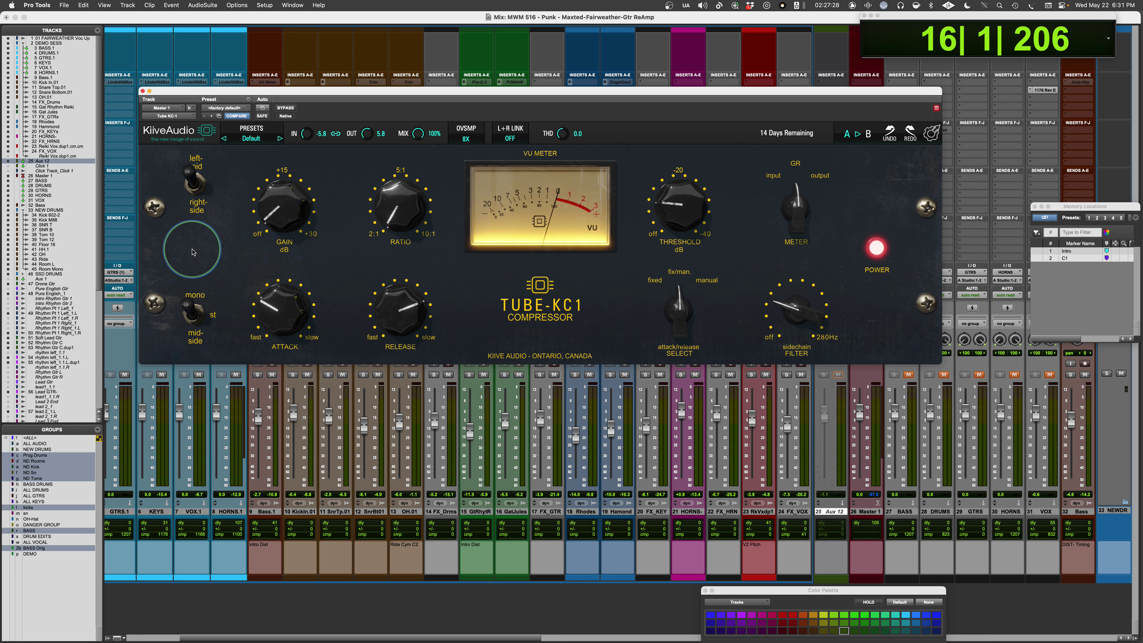
{"action": "key", "text": "space"}
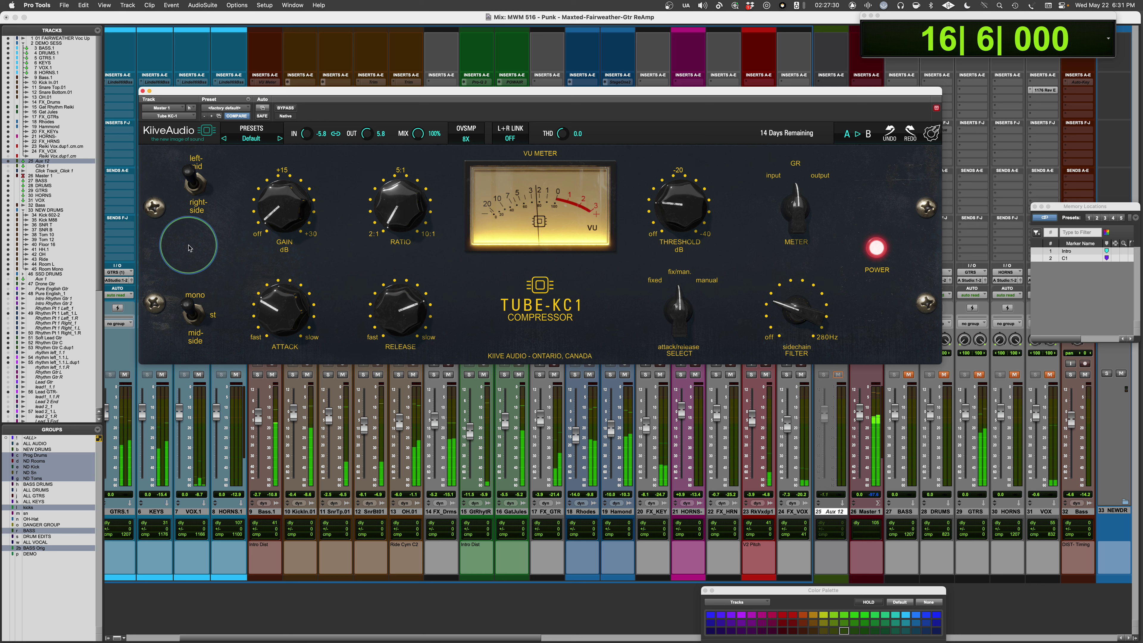
{"action": "left_click", "coordinate": [510, 138]}
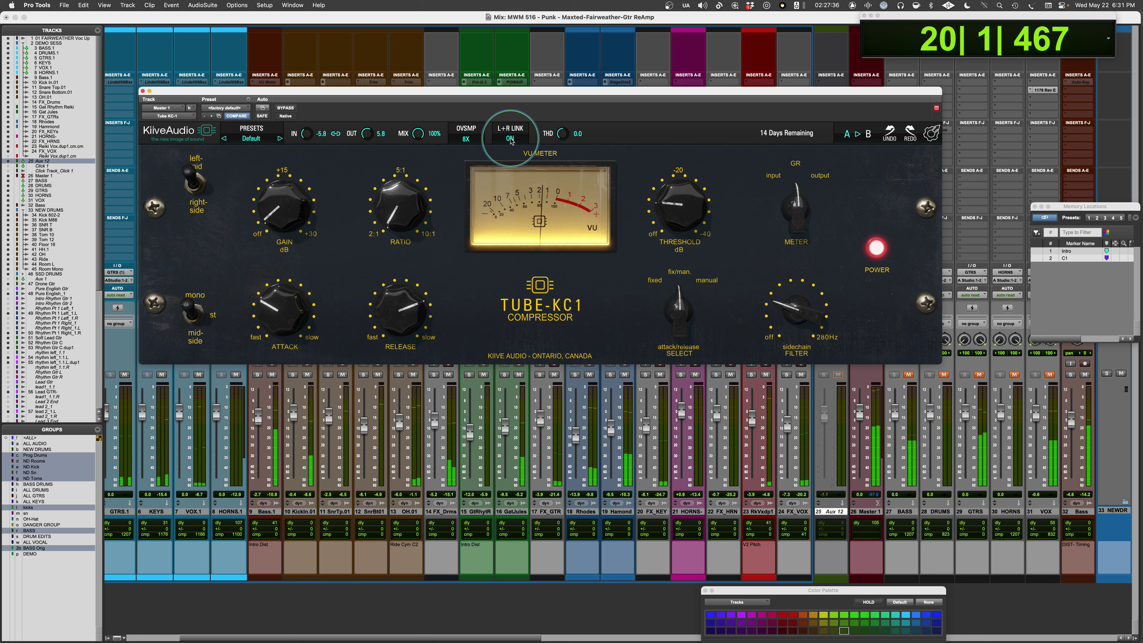
{"action": "left_click", "coordinate": [510, 138]}
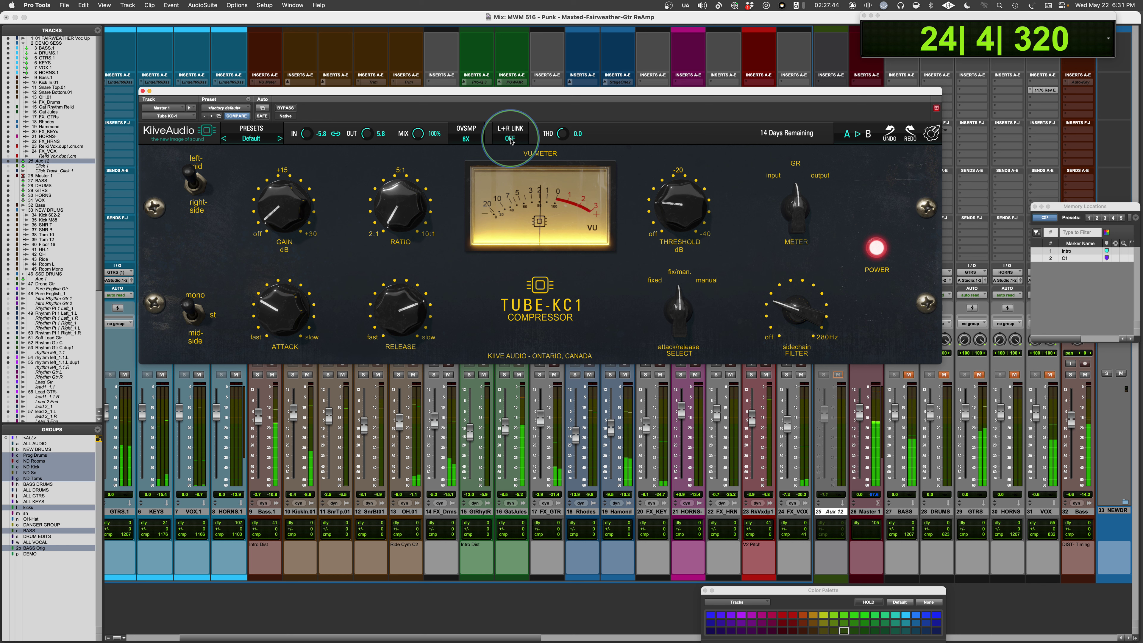
- Switch the master compressor to mid-side mode and adjust the mid channel's threshold during playback
{"action": "mouse_move", "coordinate": [190, 316]}
{"action": "left_mouse_down"}
{"action": "mouse_move", "coordinate": [188, 369]}
{"action": "mouse_move", "coordinate": [189, 334]}
{"action": "left_mouse_up"}
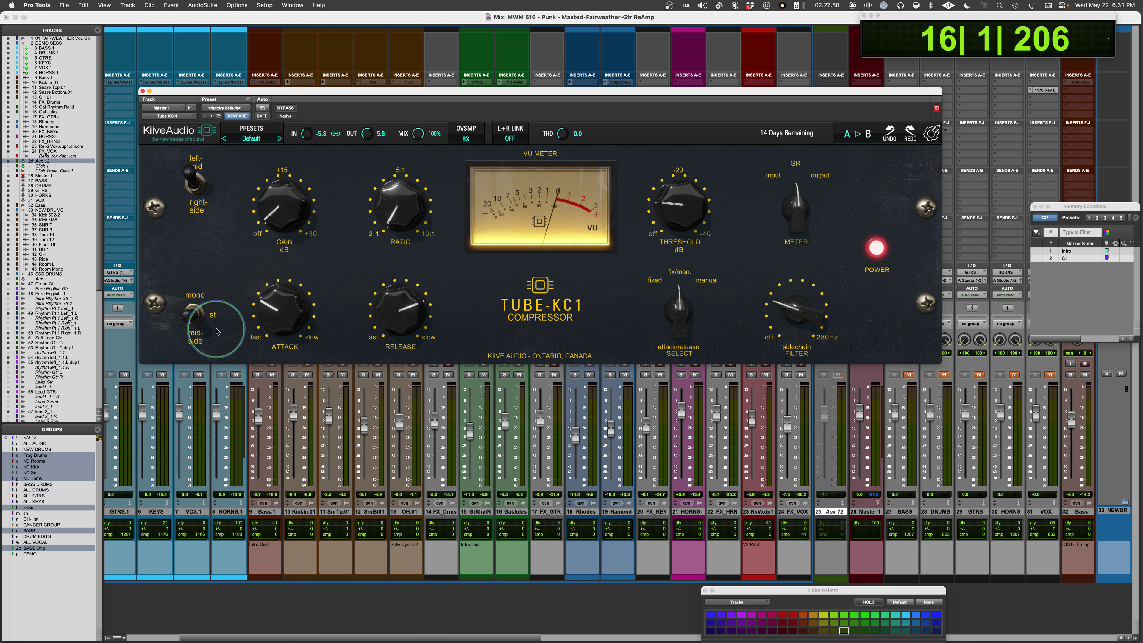
{"action": "mouse_move", "coordinate": [189, 321]}
{"action": "left_click_drag", "start_coordinate": [189, 322], "coordinate": [194, 403]}
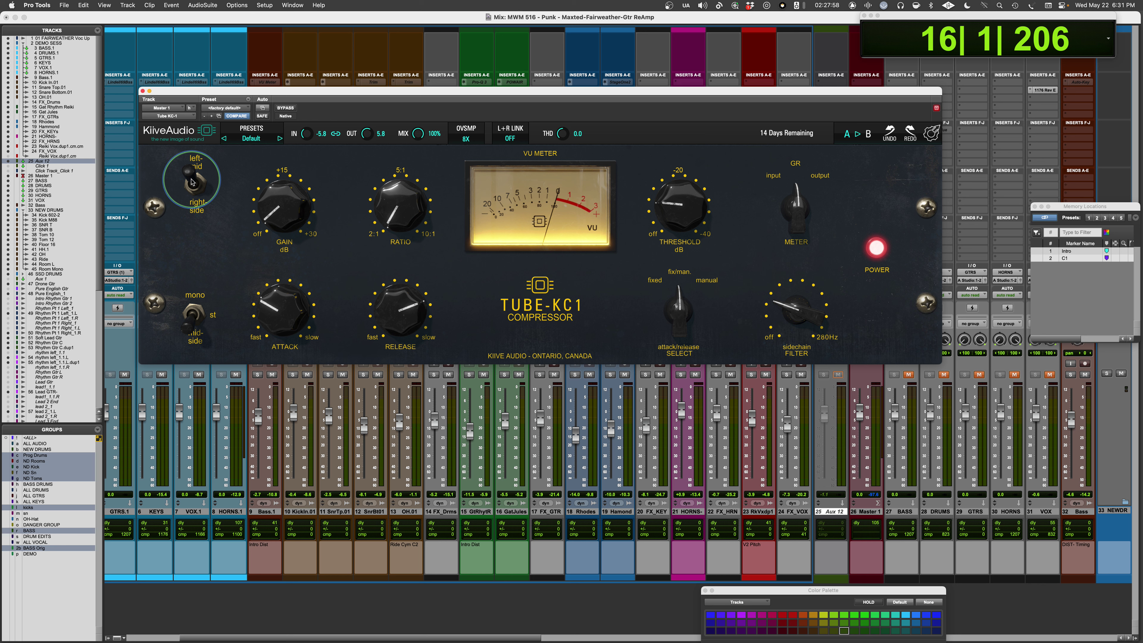
{"action": "key", "text": "space"}
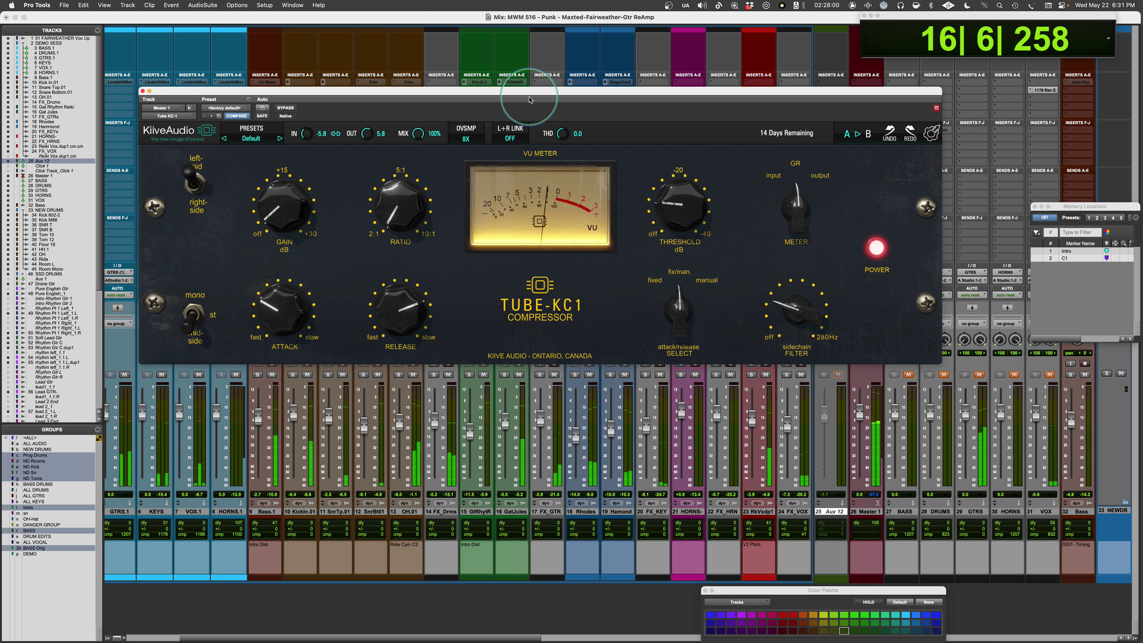
{"action": "left_click_drag", "start_coordinate": [682, 211], "coordinate": [682, 207]}
- Set the channel selector to right-side, stop playback and set the side channel's gain to about 2.15 dB
{"action": "left_click", "coordinate": [201, 171]}
{"action": "key", "text": "space"}
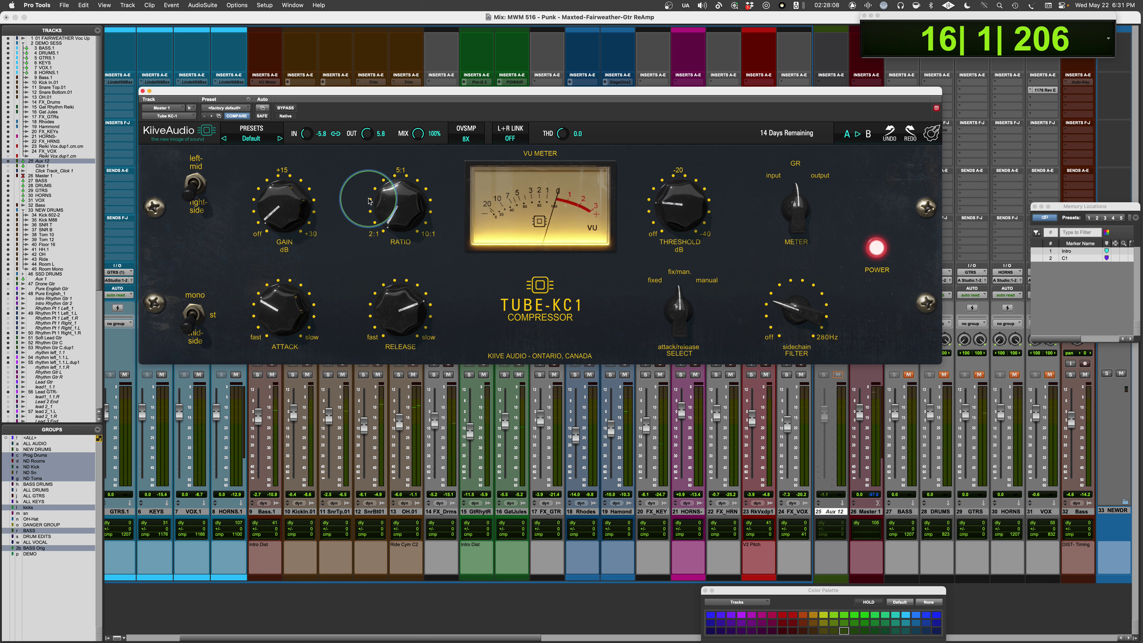
{"action": "left_click_drag", "start_coordinate": [270, 197], "coordinate": [277, 214]}
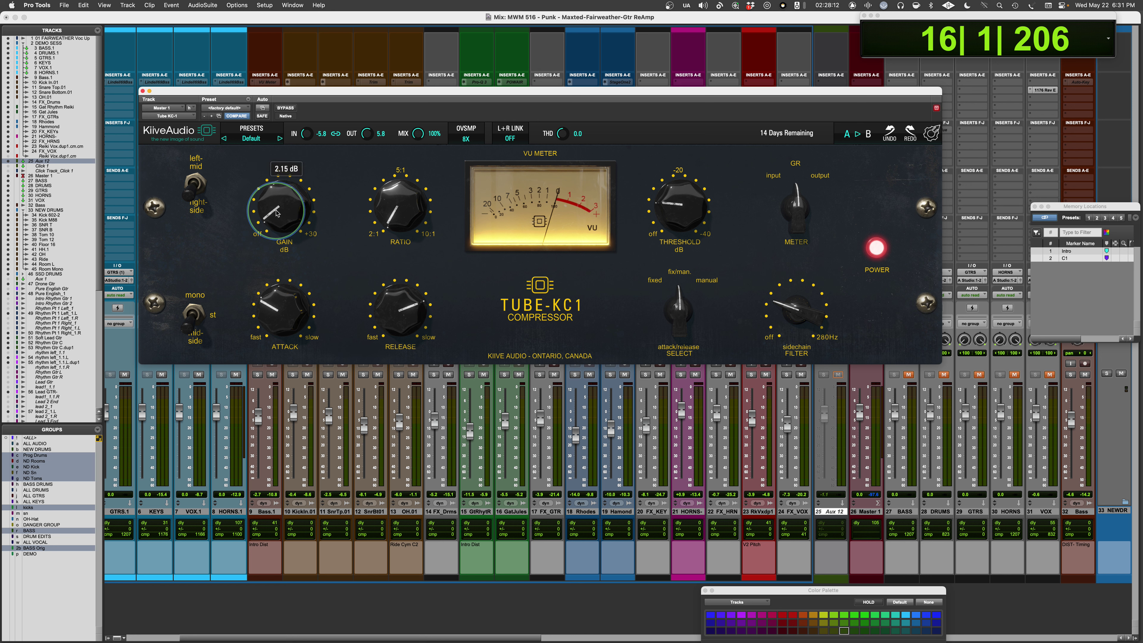
- Turn up the side channel's threshold control while the mix plays and compare the result with the compressor bypassed
{"action": "key", "text": "space"}
{"action": "left_click_drag", "start_coordinate": [657, 214], "coordinate": [672, 197]}
{"action": "left_click", "coordinate": [286, 108]}
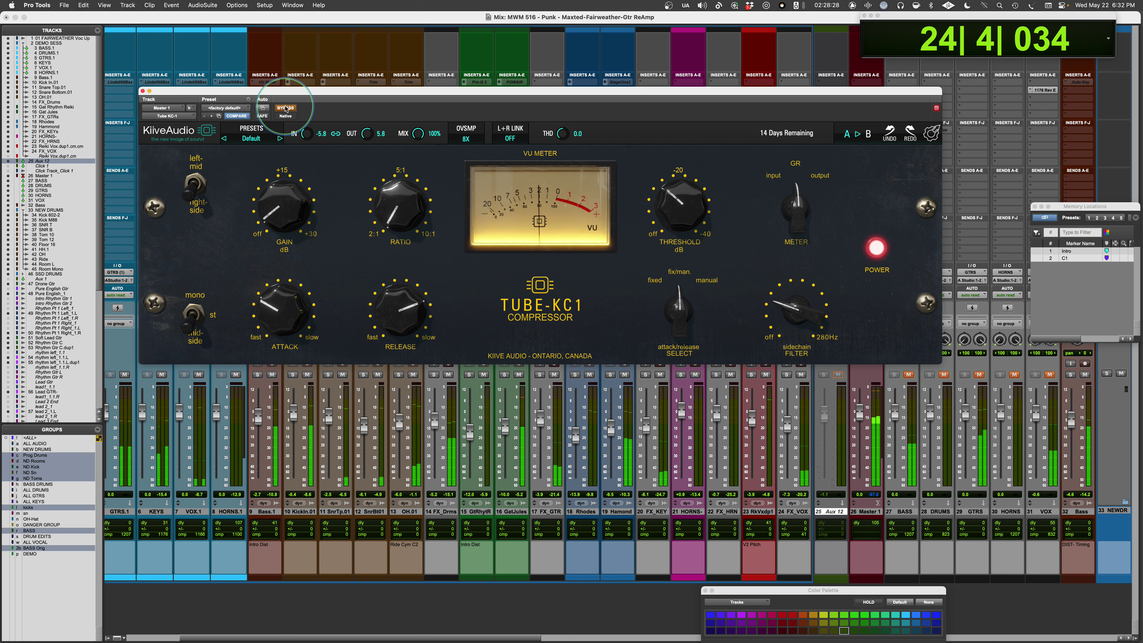
{"action": "left_click", "coordinate": [286, 108]}
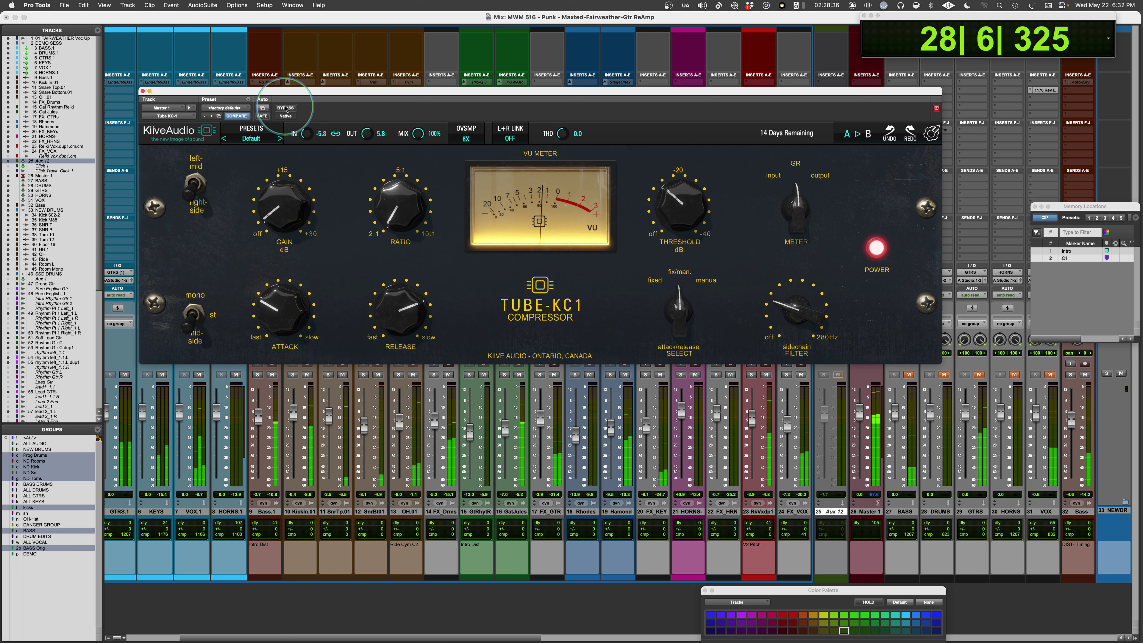
{"action": "left_click", "coordinate": [285, 108]}
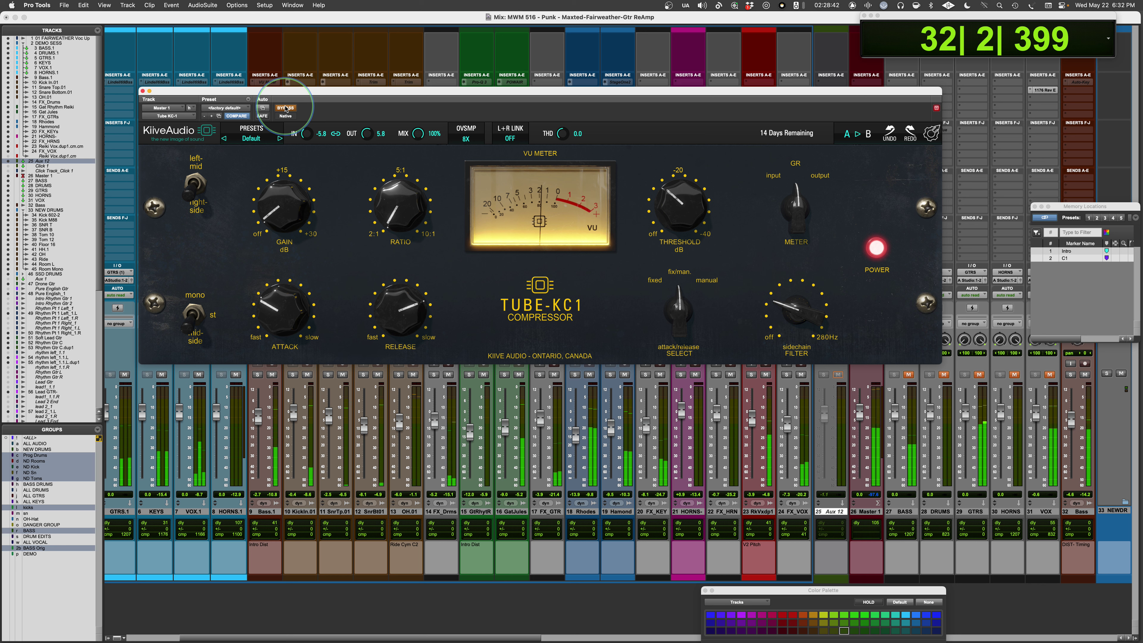
{"action": "left_click", "coordinate": [285, 108]}
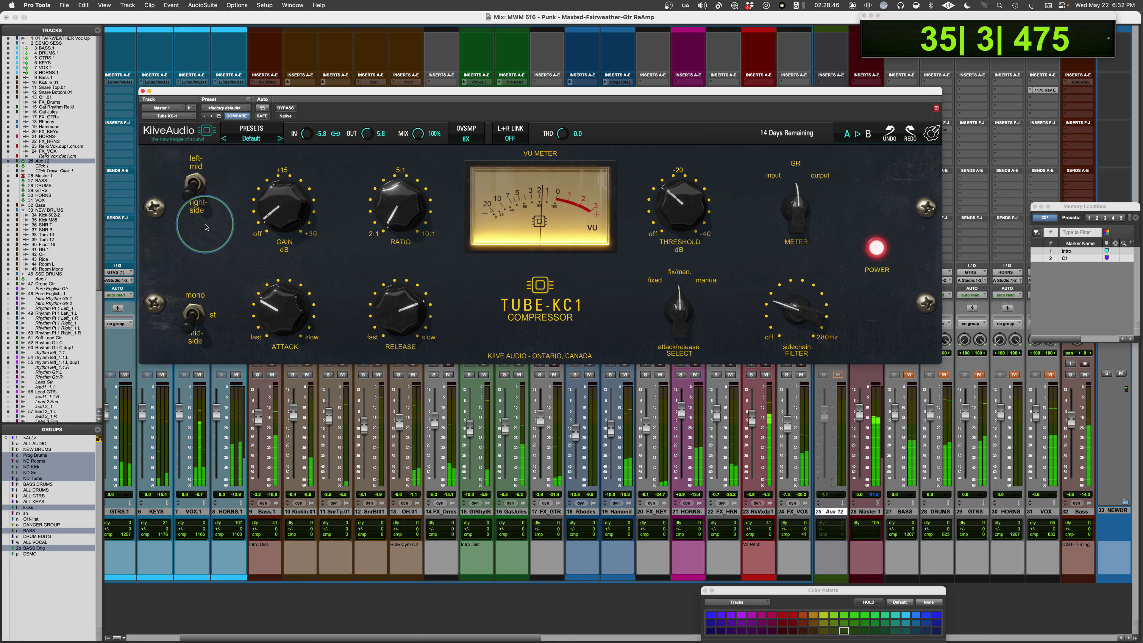
- Return the master compressor's channel selector to left-mid
{"action": "left_click", "coordinate": [196, 183]}
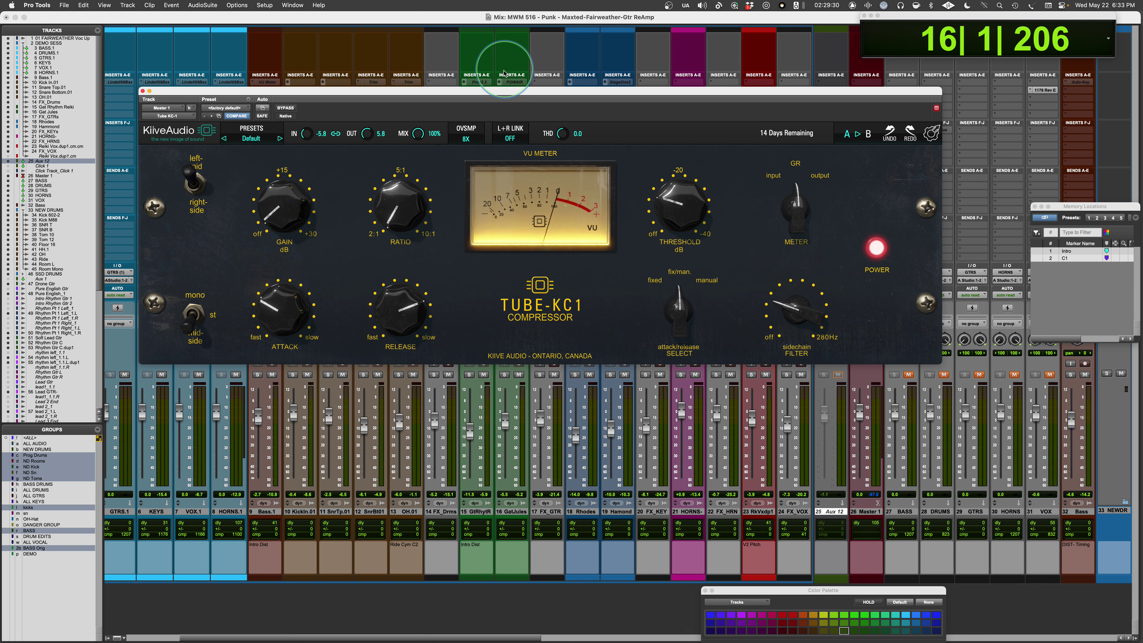
- Move the compressor window down to uncover the track inserts and switch to another application
{"action": "left_click_drag", "start_coordinate": [583, 91], "coordinate": [599, 130]}
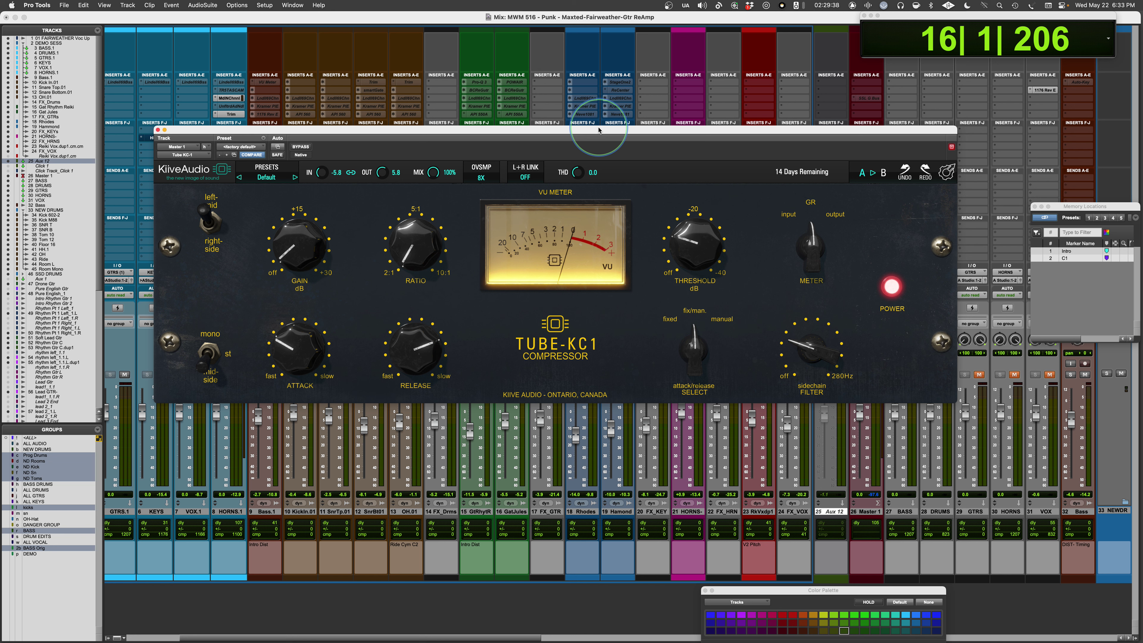
{"action": "key", "text": "super+Tab"}
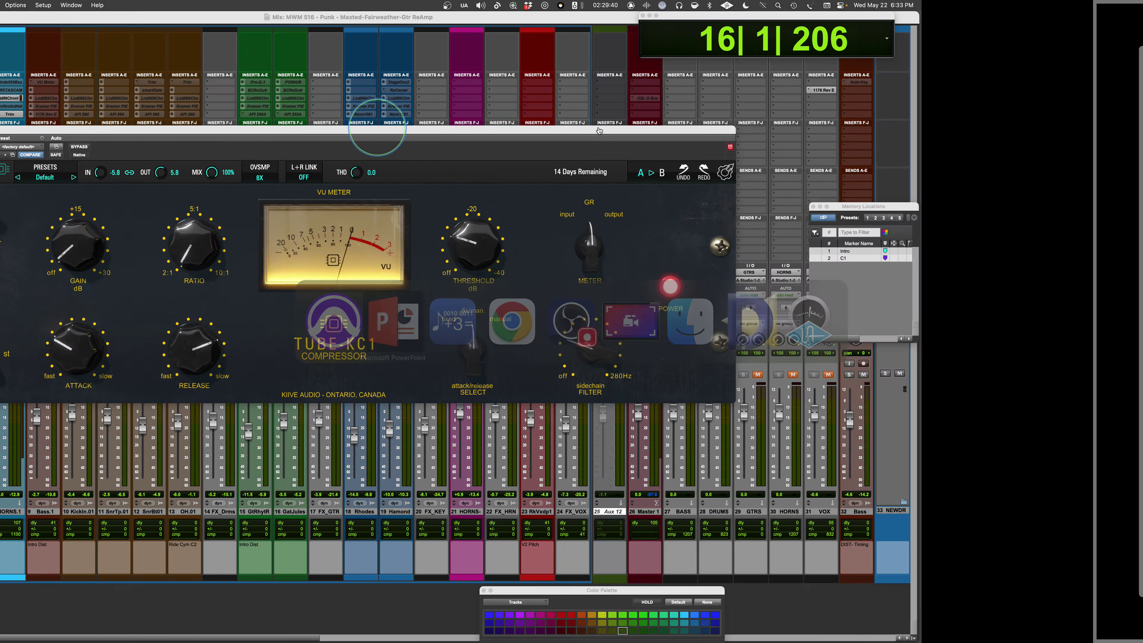